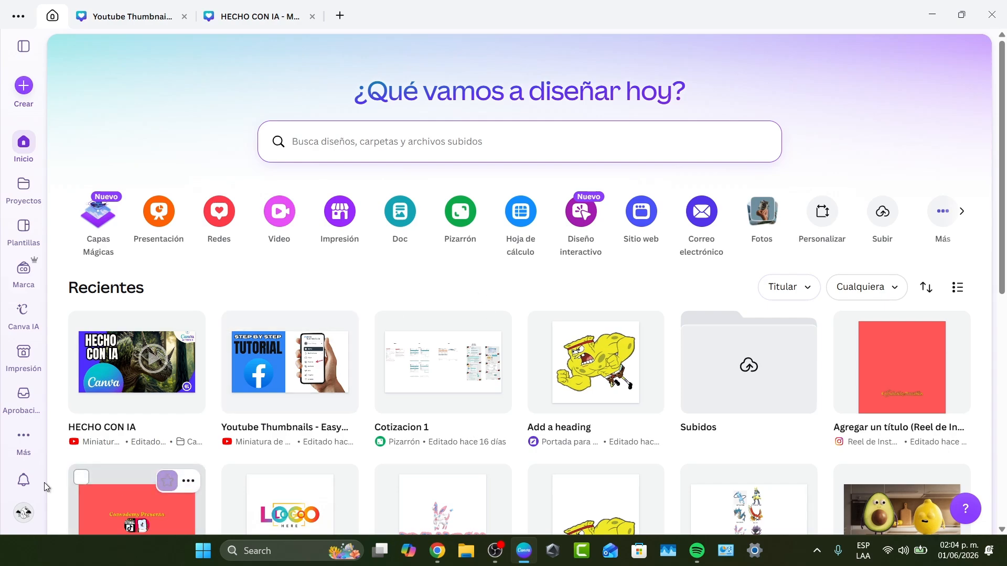
Step: Open the profile settings, keep personal use selected and set the account language to English (Philippines)
click(23, 513)
click(194, 318)
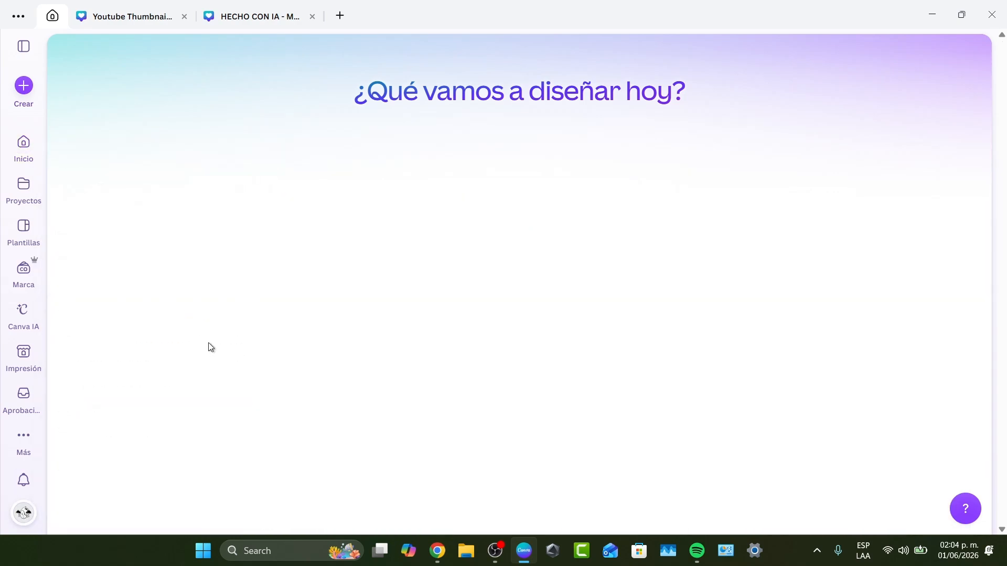
scroll(520, 270, down, 5)
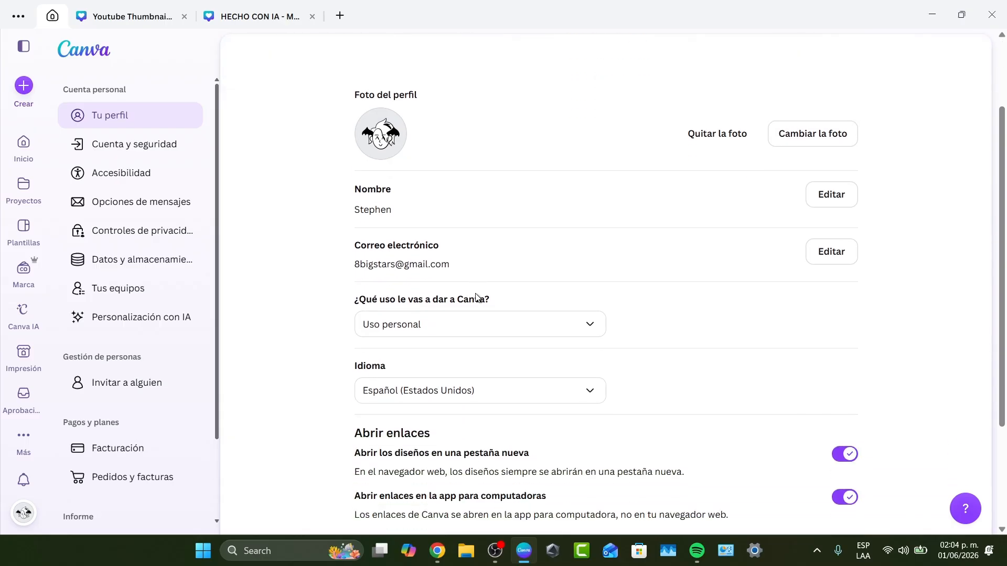
click(432, 183)
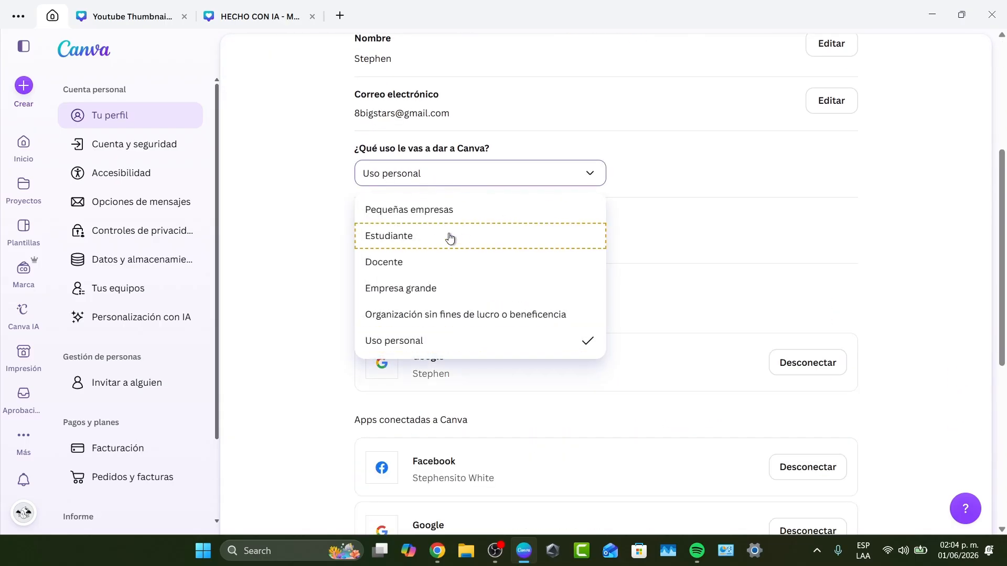
click(490, 339)
click(427, 250)
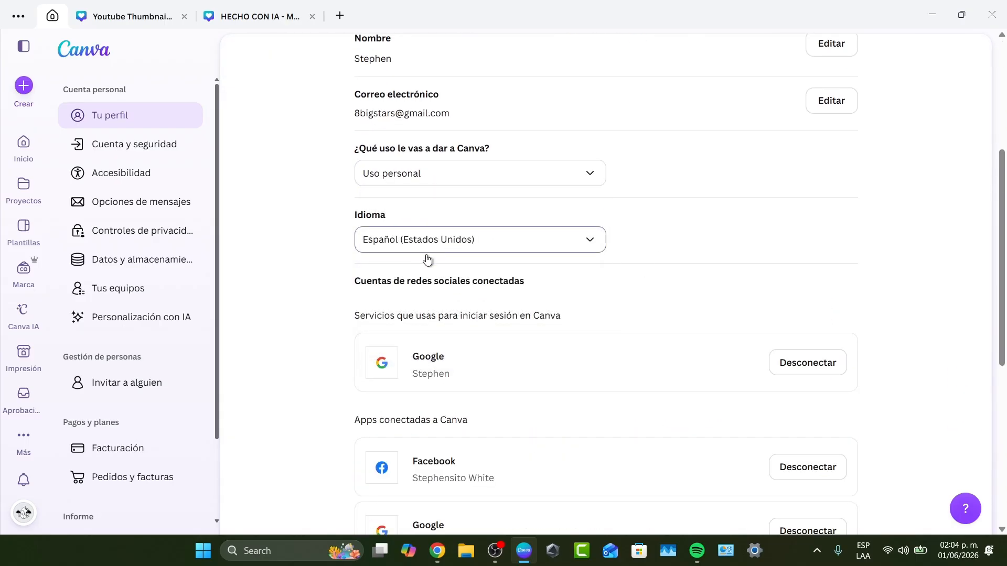
click(481, 301)
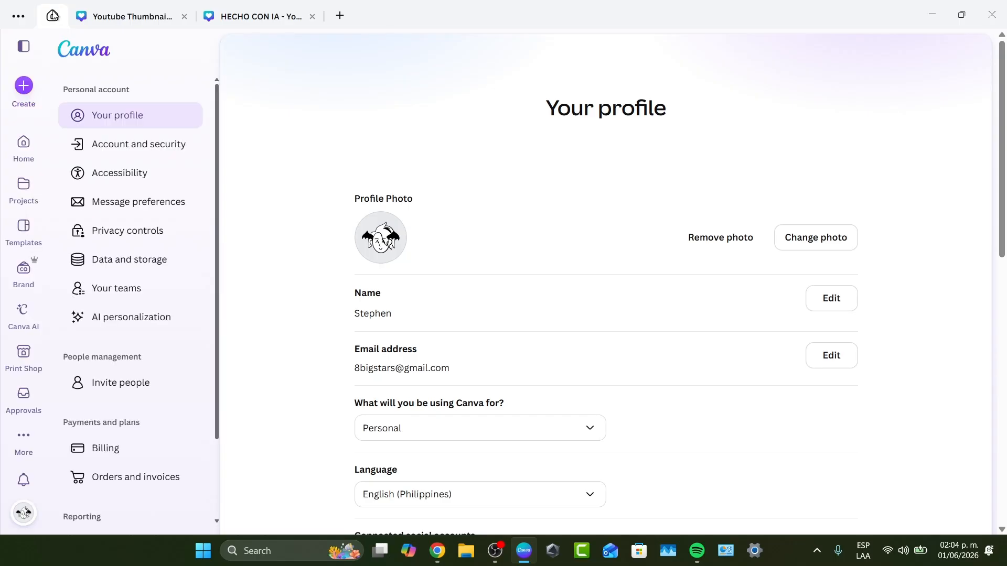
Step: Return to the home page and create a blank Instagram Post (4:5) design from the social media formats
click(23, 144)
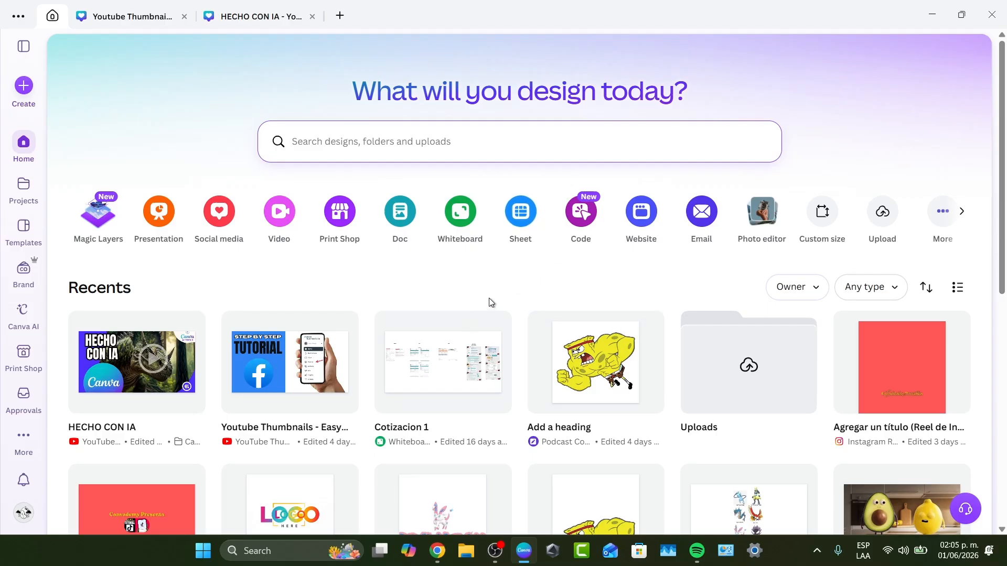
click(67, 15)
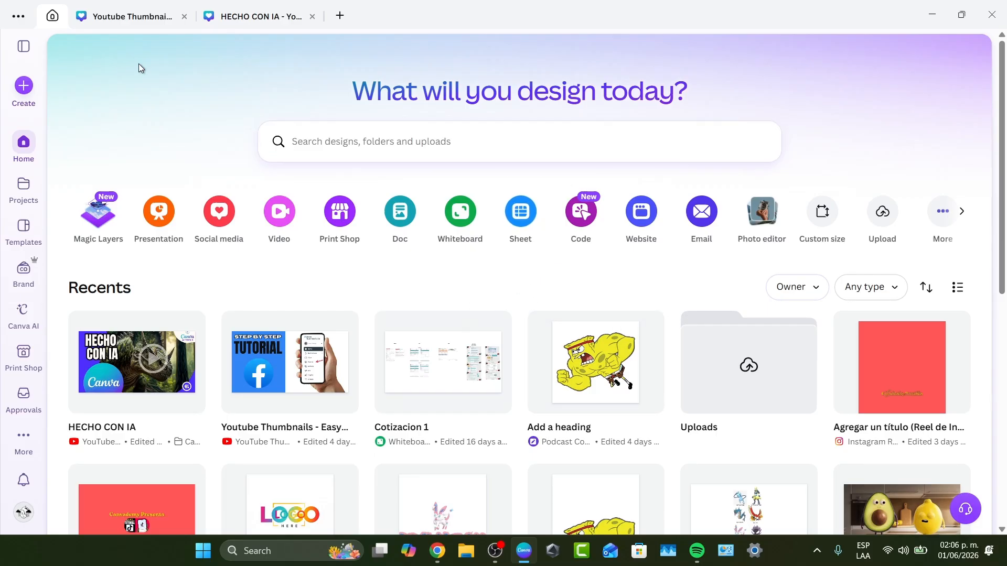
click(19, 90)
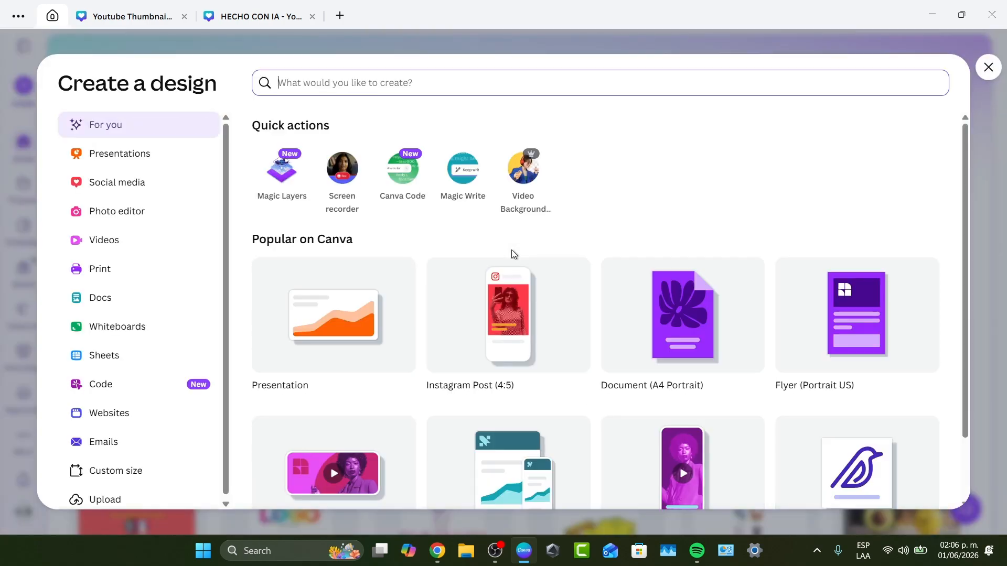
click(131, 187)
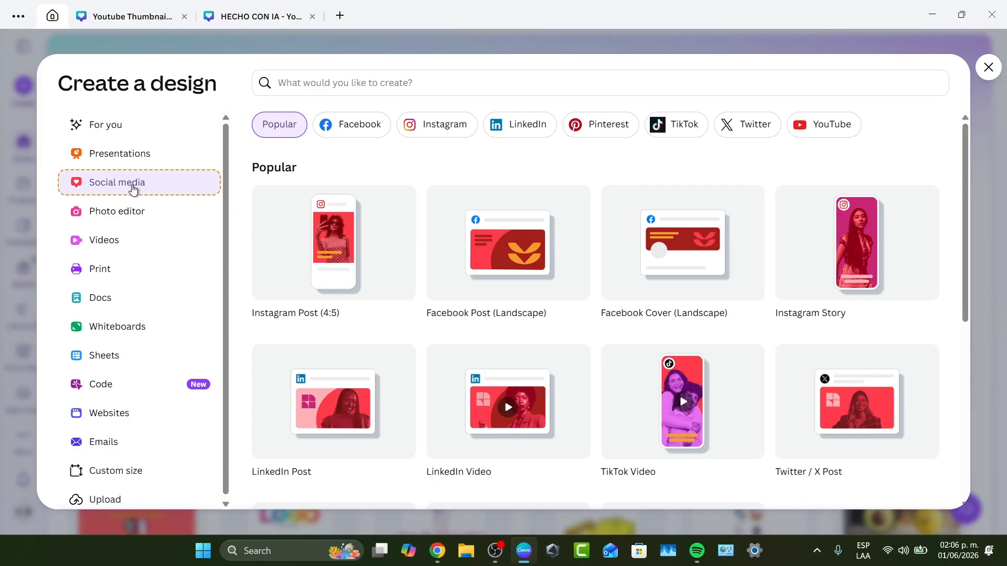
click(412, 137)
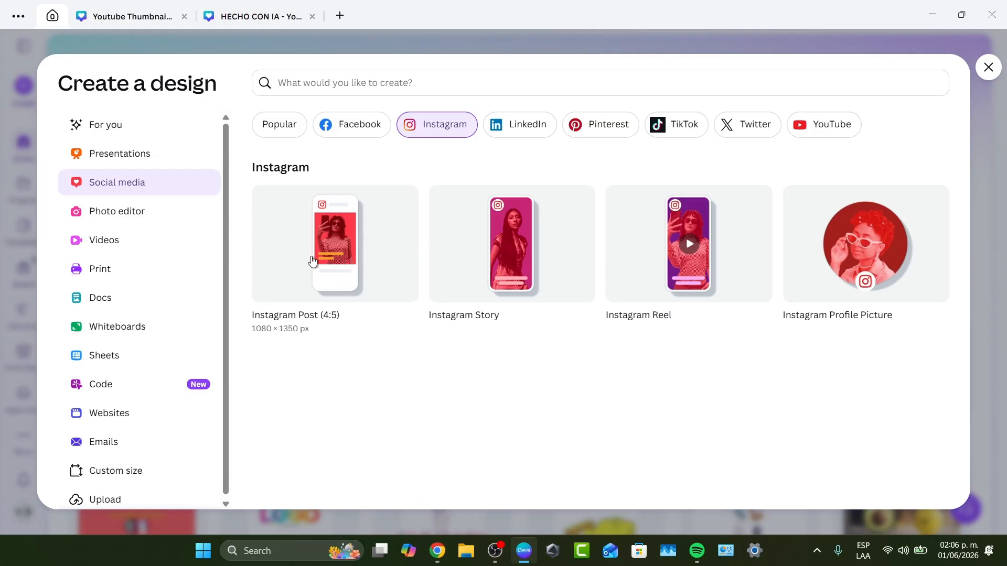
click(346, 290)
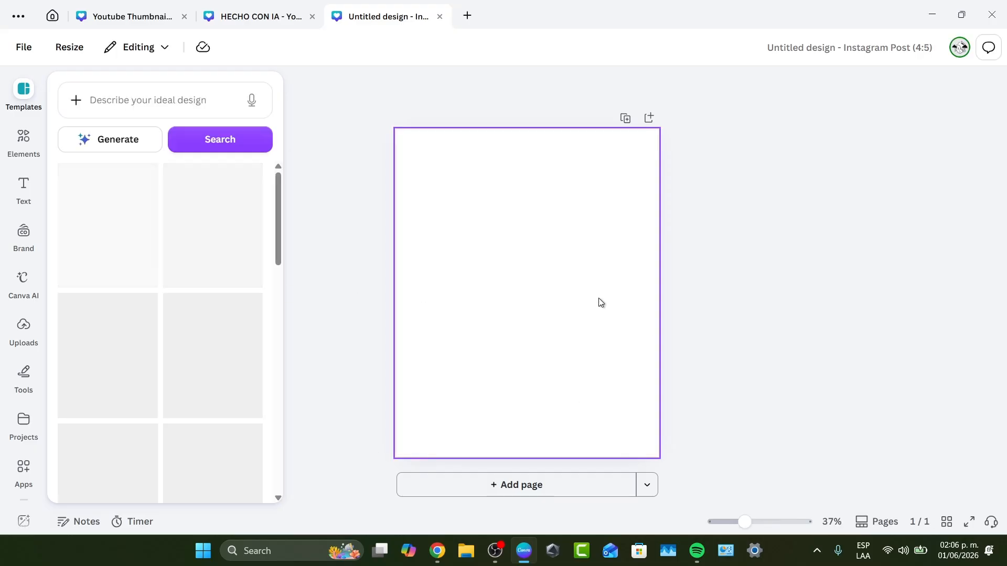
Step: Look over the sharing options for the blank design and close them
click(970, 46)
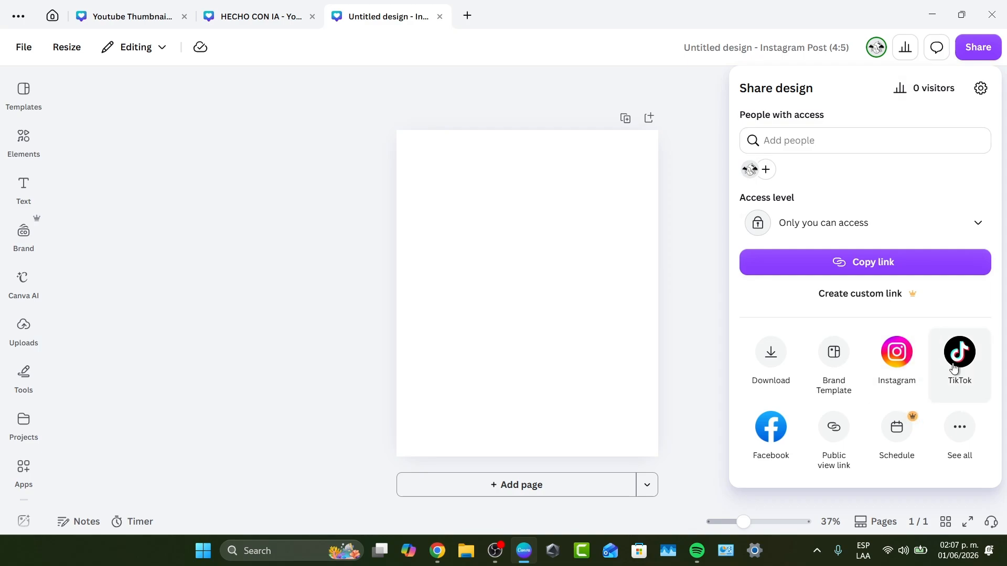
click(541, 240)
click(559, 261)
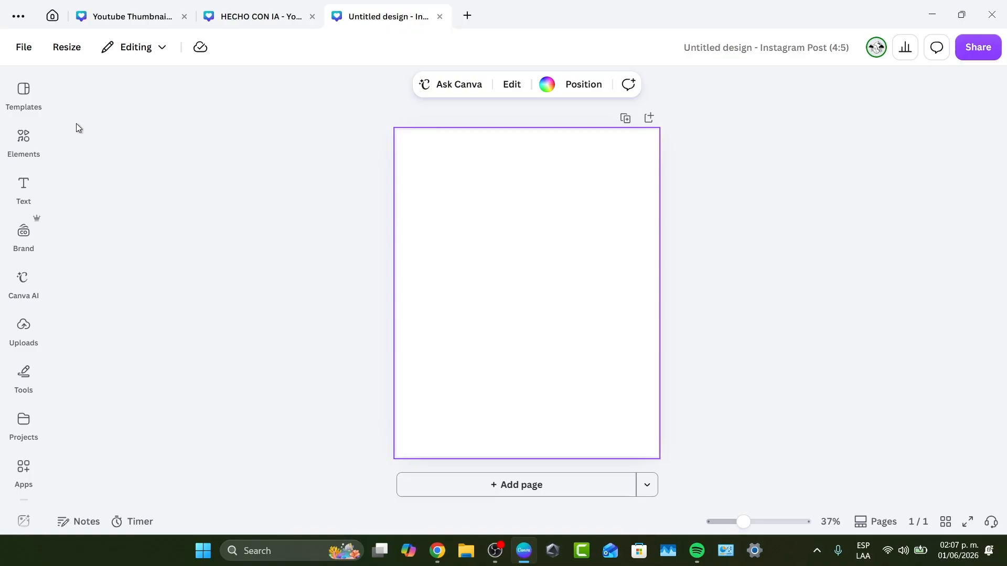
Step: Browse the templates and apply the "Hold the Burger" design to the blank page
click(21, 94)
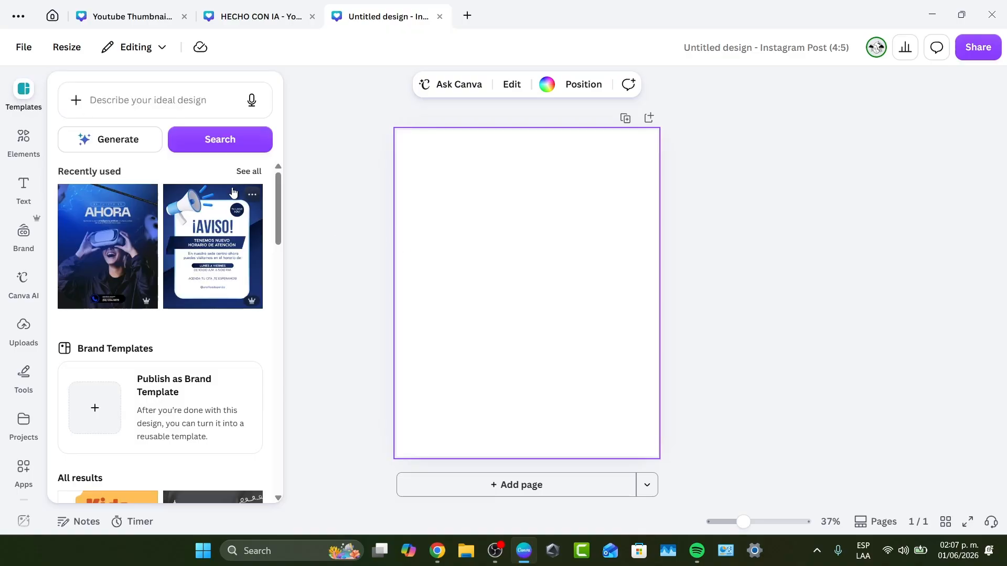
scroll(202, 244, down, 4)
scroll(202, 244, down, 5)
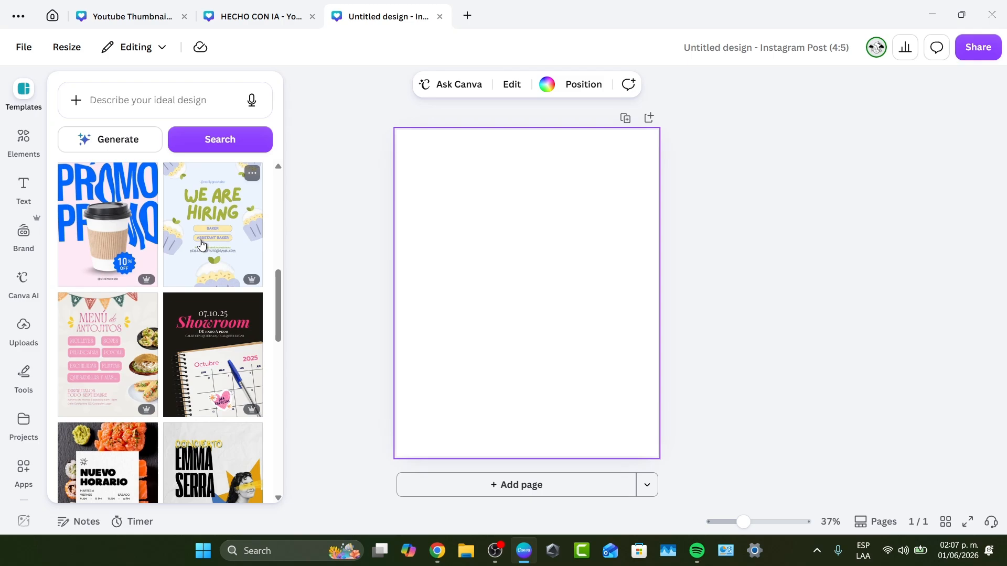
click(489, 283)
click(13, 84)
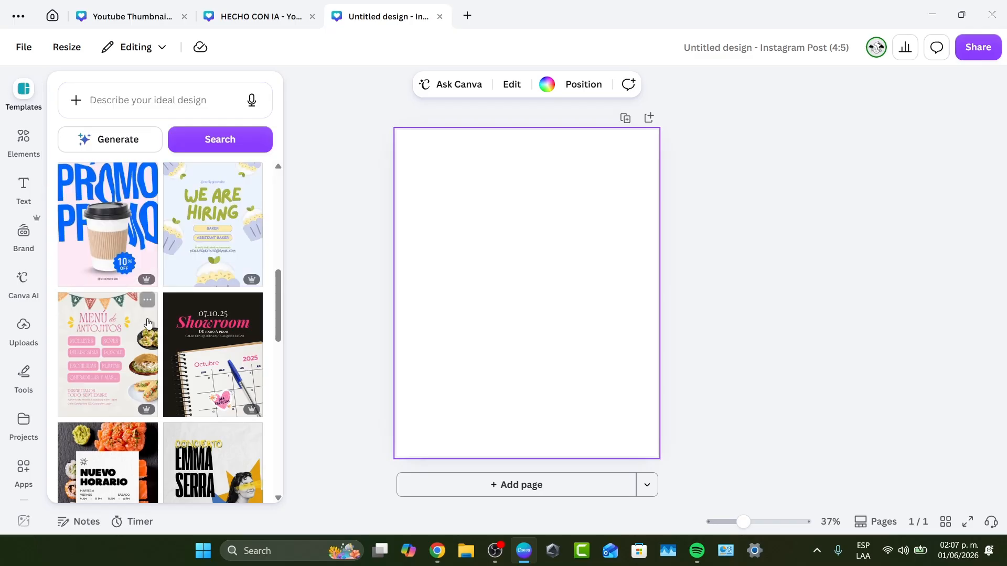
scroll(149, 329, up, 2)
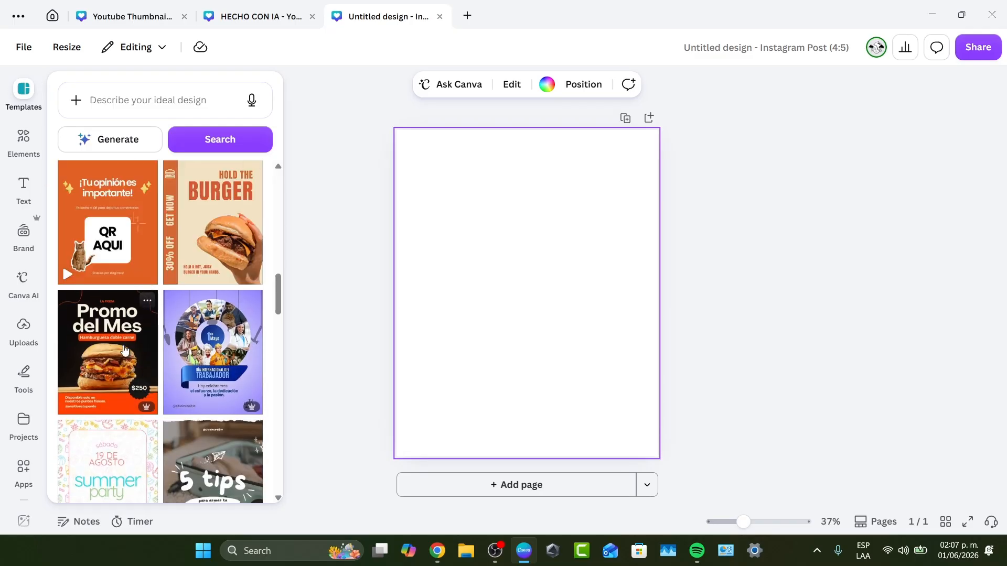
click(209, 208)
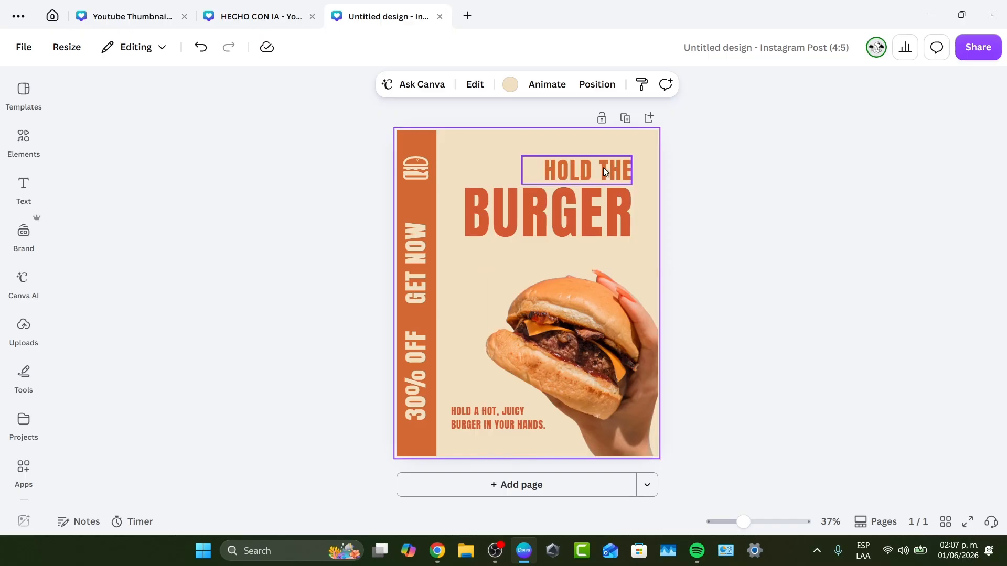
Step: Change the discount in the vertical text on the orange strip to 50% OFF
double_click(409, 364)
click(416, 407)
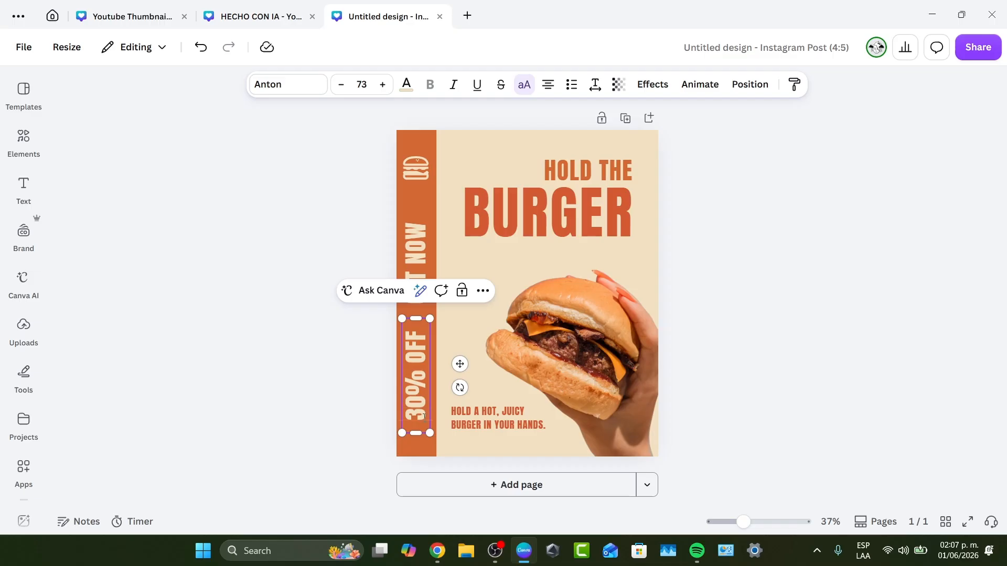
double_click(424, 416)
text(59)
key(BackSpace)
text(0)
Step: Replace the vertical "GET NOW" text on the orange strip with "GET YOURS"
click(418, 228)
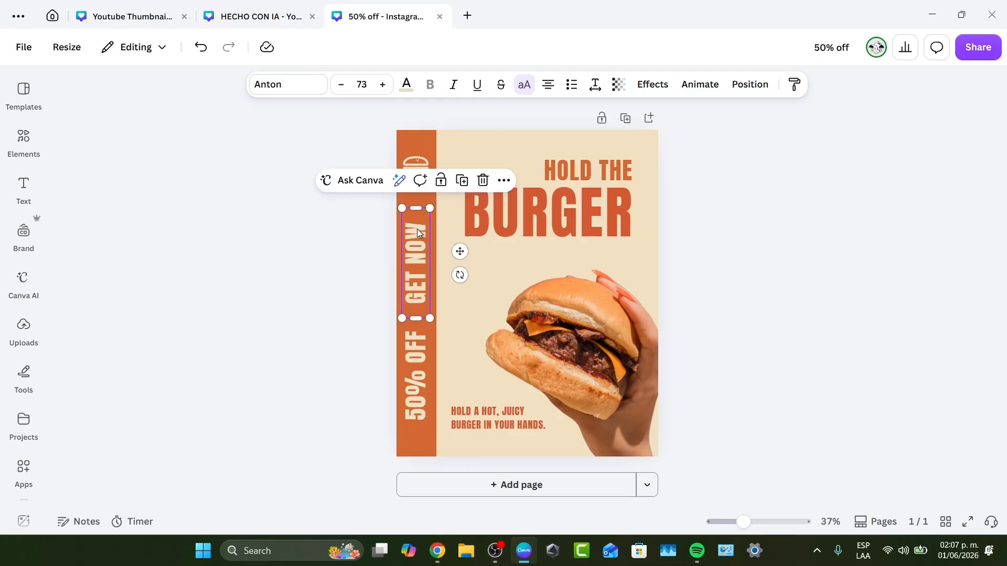
click(418, 228)
text(GET YOURS)
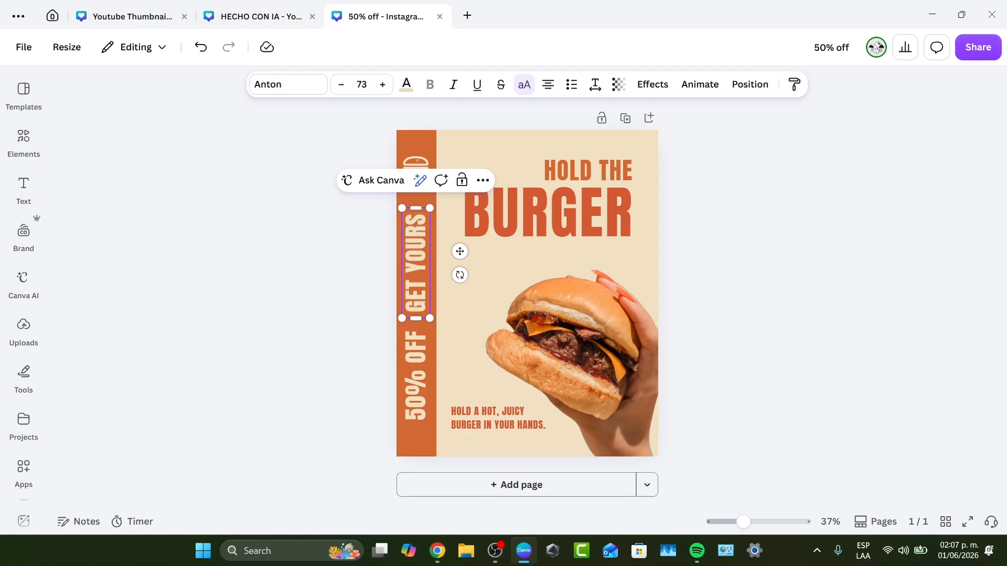
click(292, 264)
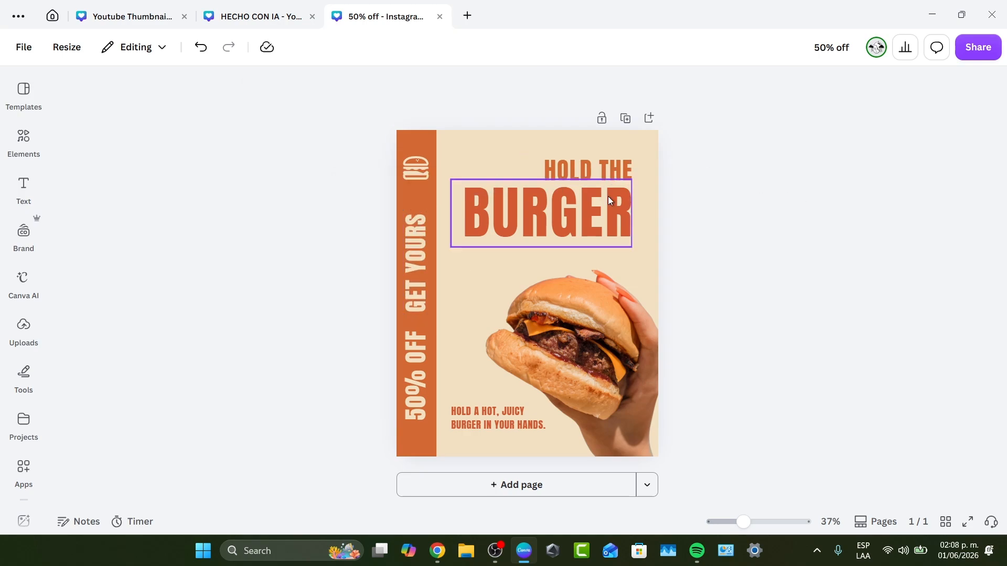
Step: Rewrite the two-line headline so it reads "GET YOUR" above "SHOES"
click(615, 182)
click(665, 179)
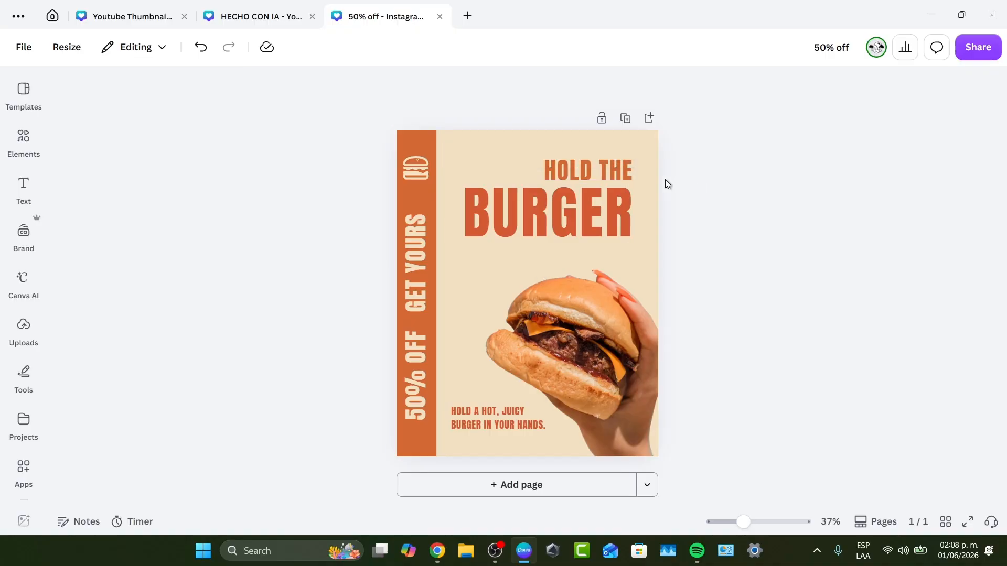
click(604, 168)
triple_click(604, 168)
text(GET YOUR)
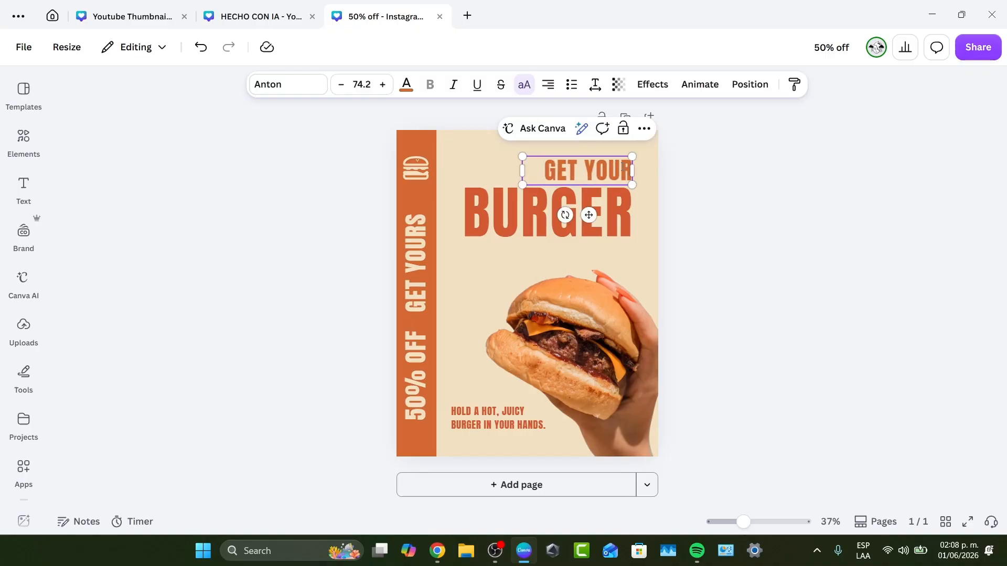
click(553, 197)
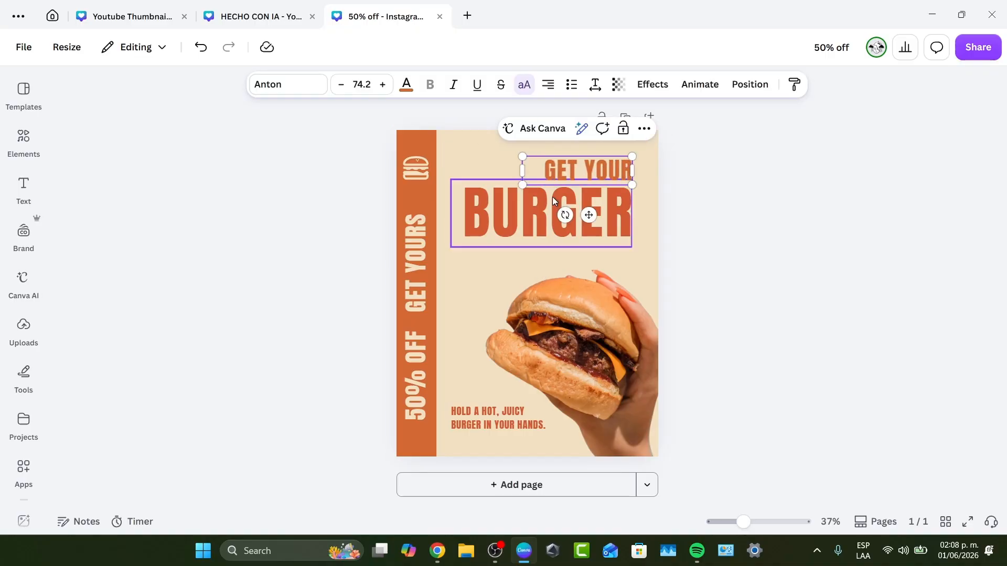
double_click(553, 197)
text(SHOES)
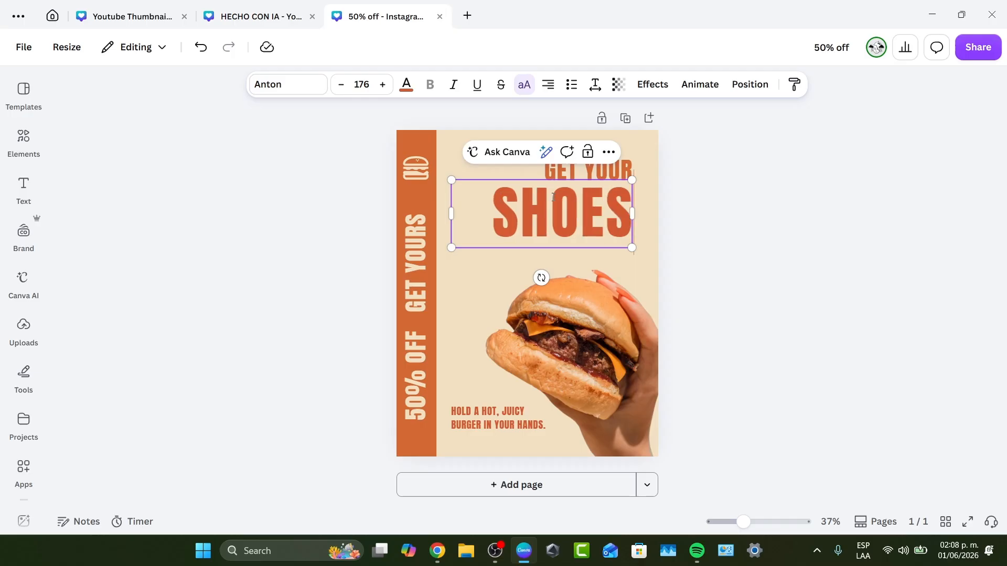
click(702, 248)
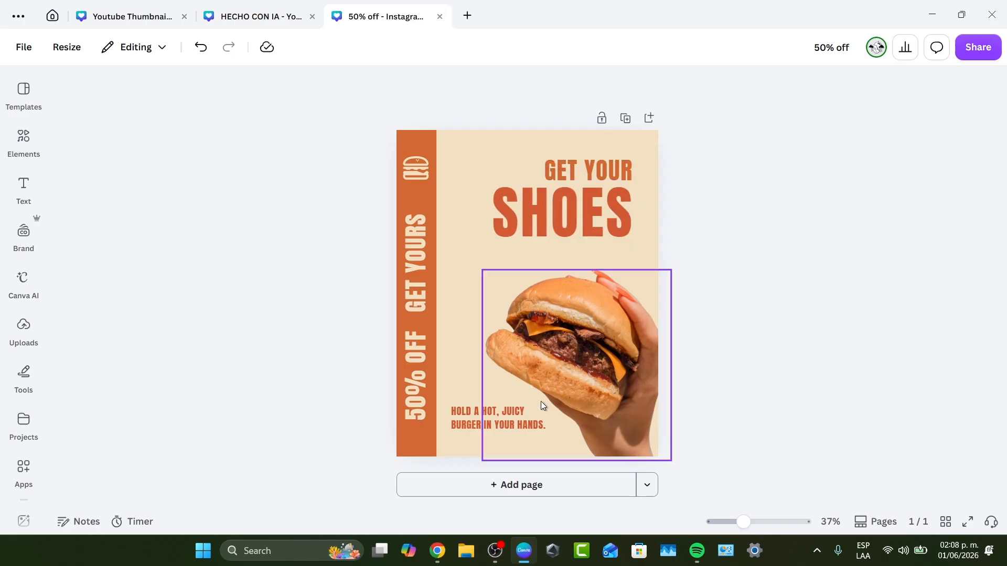
Step: Delete the burger photo and search the uploaded images for "shoes"
click(609, 363)
key(Delete)
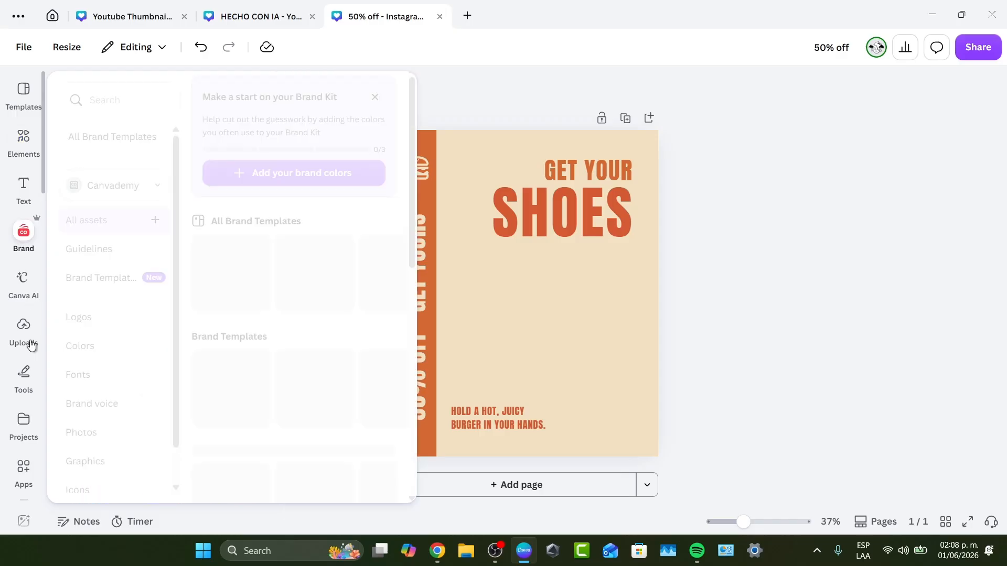
mouse_move(31, 345)
click(175, 100)
text(b)
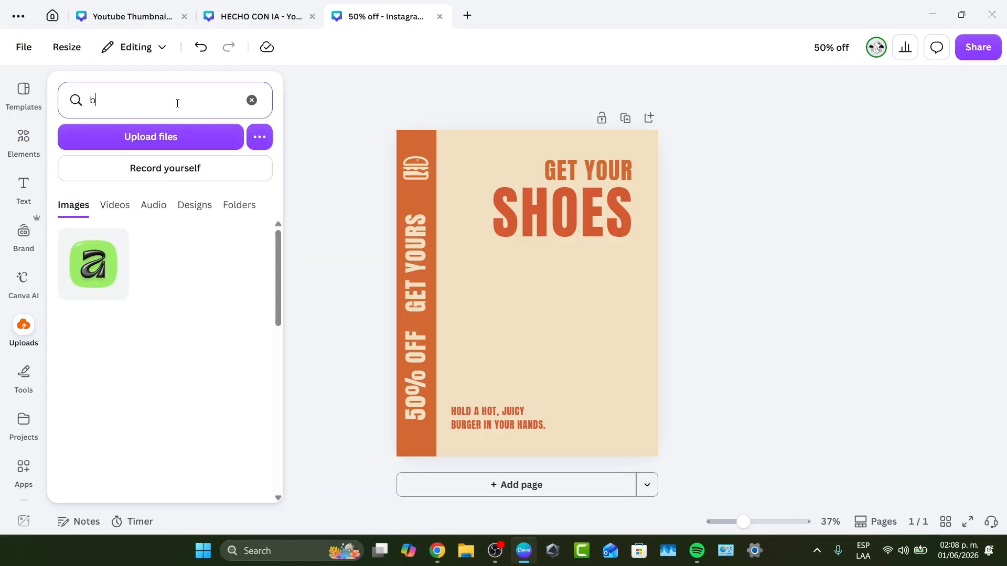
key(BackSpace)
text(shoes)
key(Return)
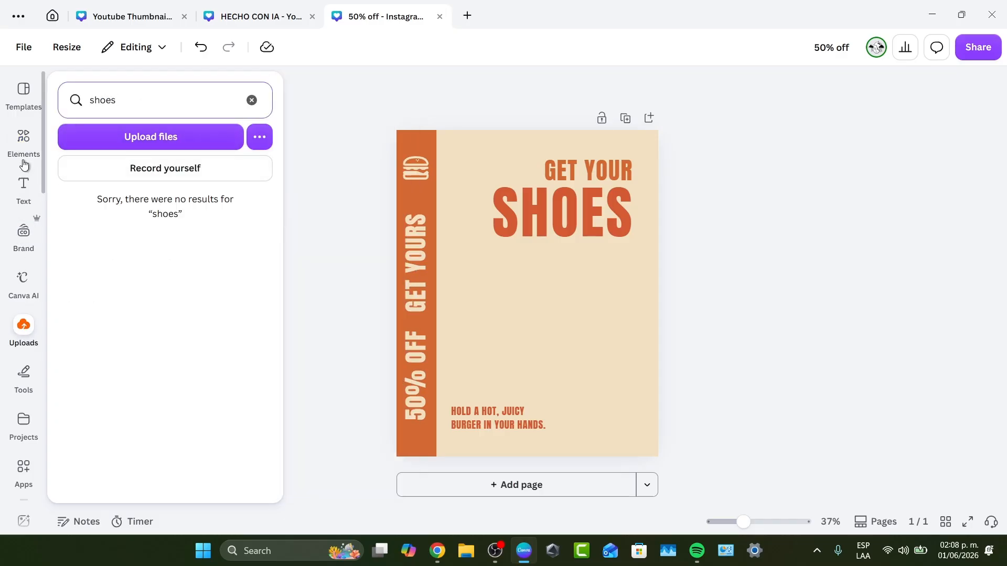
Step: Search the elements library for "shoes" and insert the photo of the red high-top sneakers
click(23, 157)
click(132, 98)
text(shoes)
key(Return)
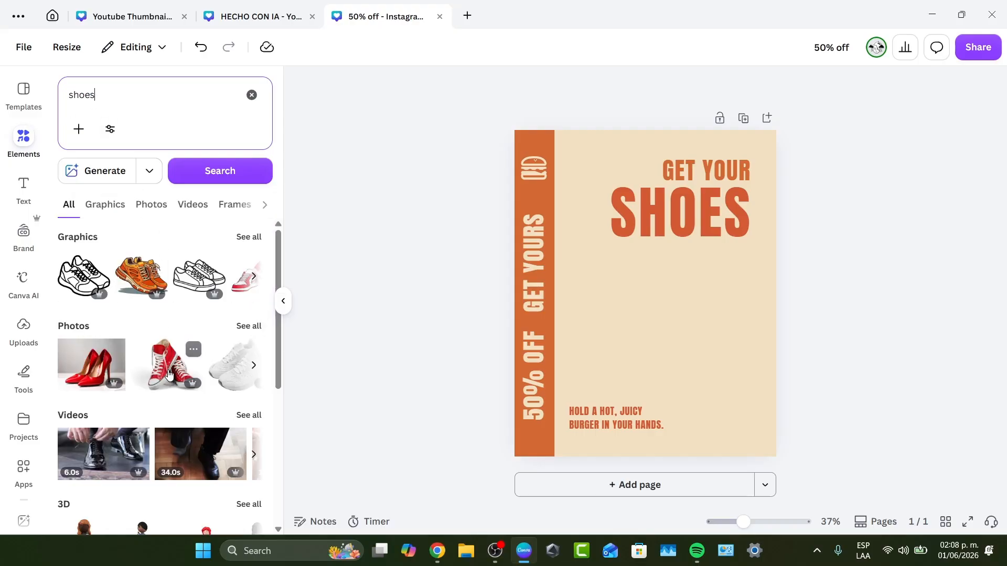
click(168, 374)
Step: Move the sneaker photo to the lower part of the page, enlarge it and shift it left to fit the page
drag(671, 312, 678, 393)
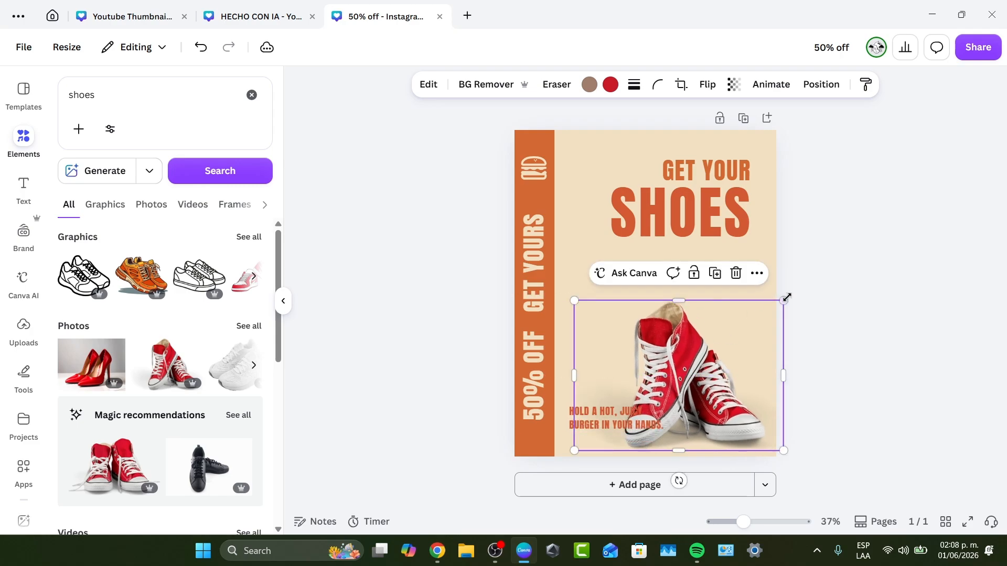
drag(785, 295, 816, 275)
drag(755, 337, 712, 339)
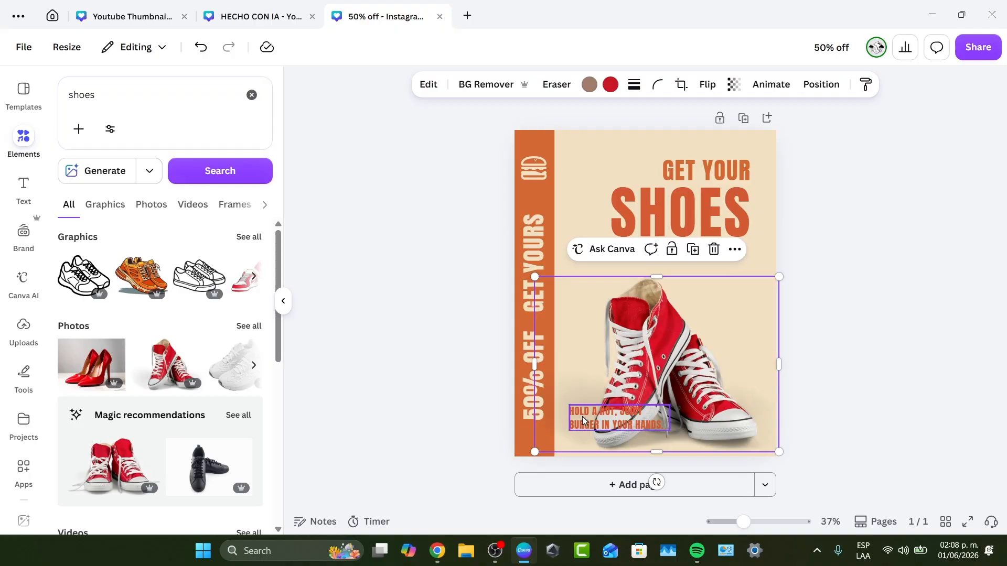
Step: Move the small burger tagline to the upper right of the sneakers, shrink it to about size 26.1 and right-align it
drag(587, 414, 673, 304)
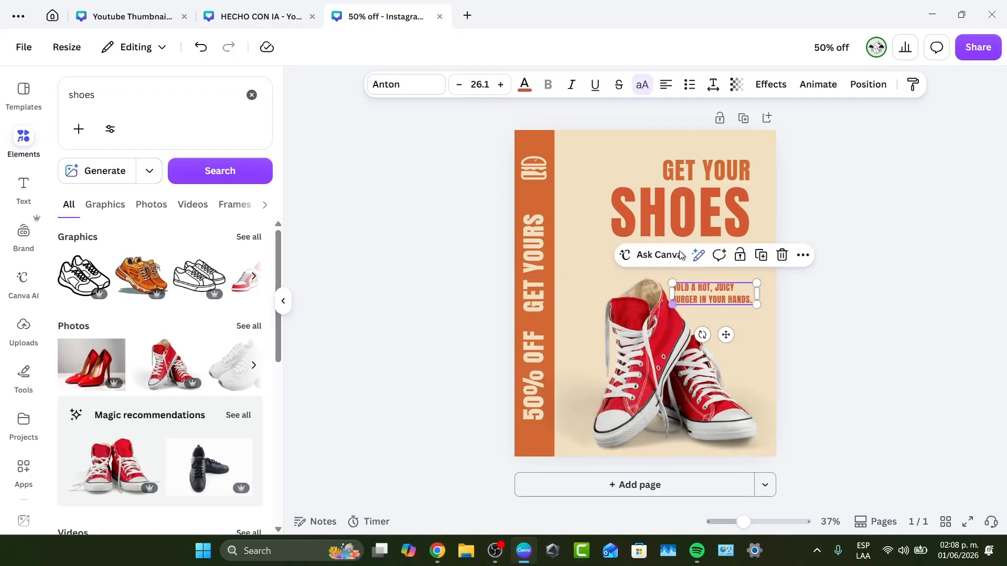
click(667, 83)
click(670, 80)
click(844, 342)
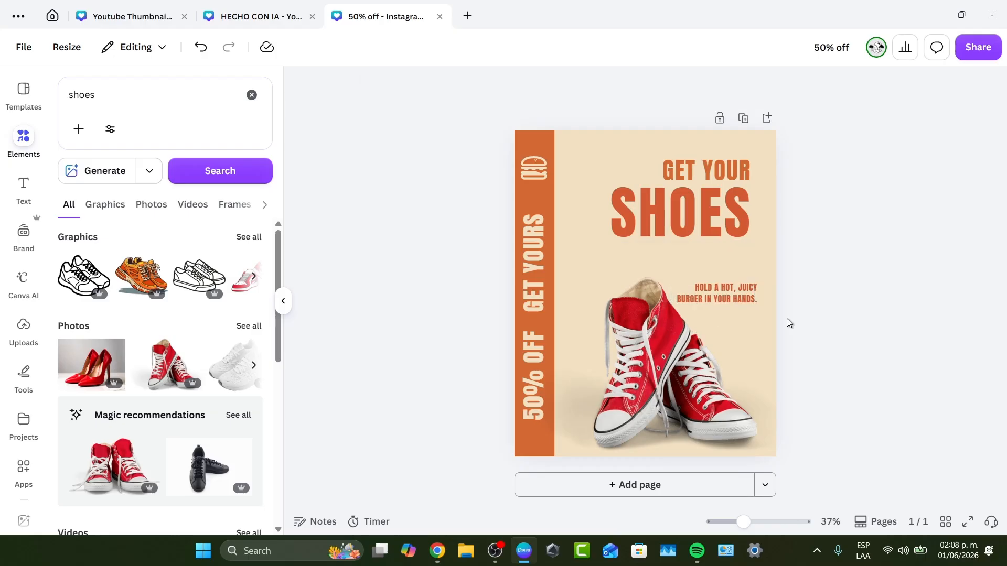
Step: Replace the small tagline text above the sneakers with "YOU DO NOT WANT IT YOU NEED IT"
double_click(747, 304)
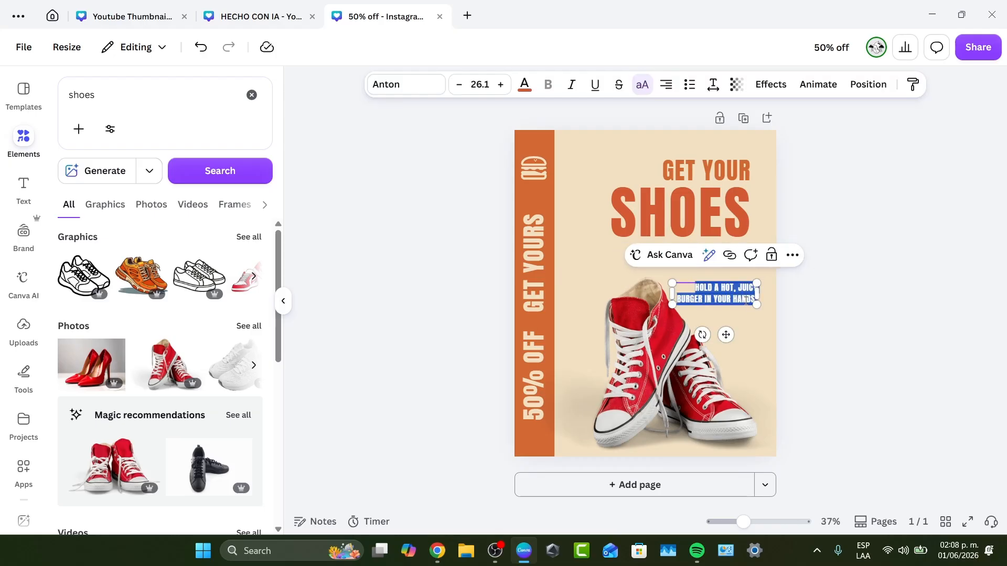
text(YOU DO NO)
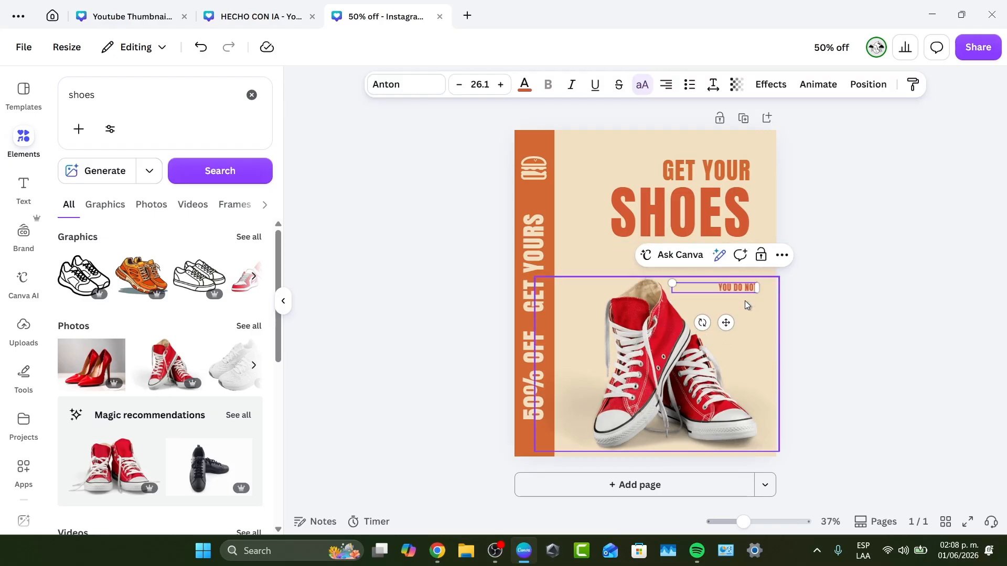
text(T NEED)
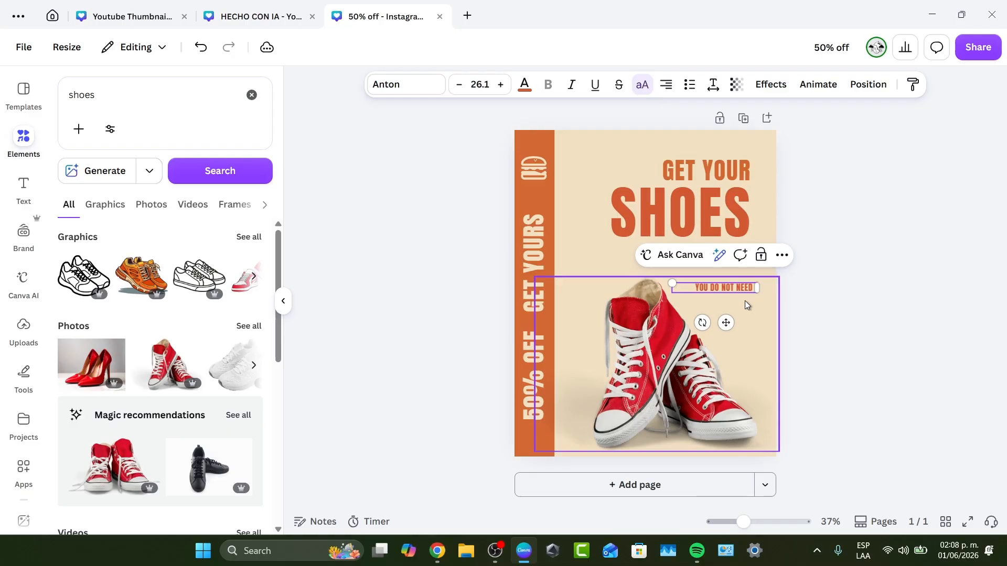
key(BackSpace)
key(BackSpace)
key(BackSpace)
text(WI)
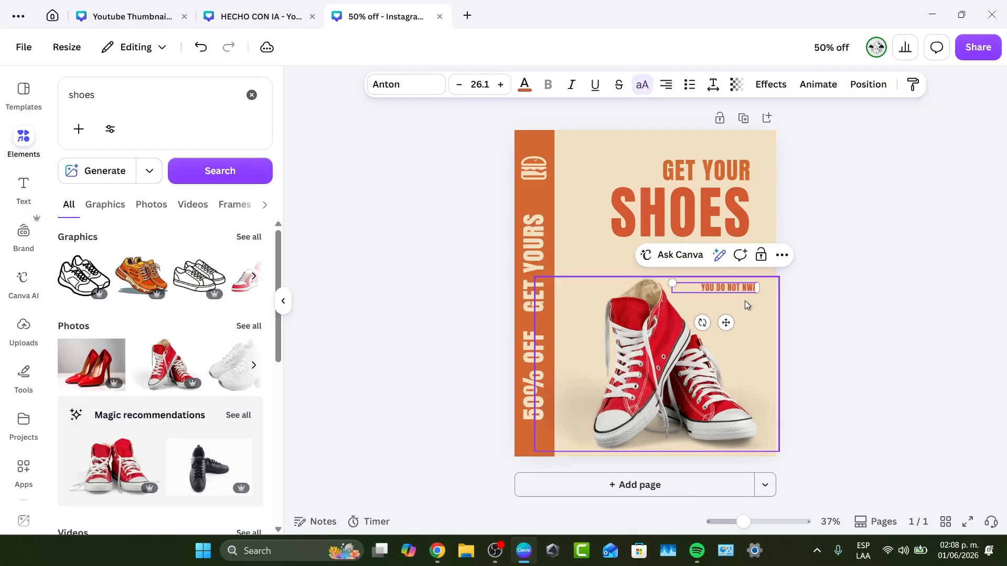
key(BackSpace)
key(BackSpace)
key(BackSpace)
text(WANT IT YOU)
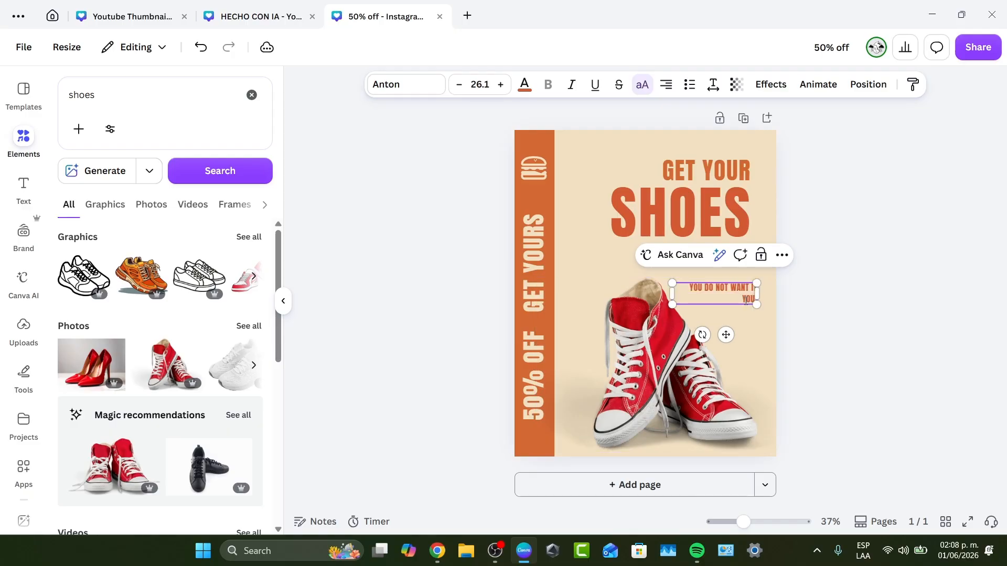
text( NEED IT)
click(810, 305)
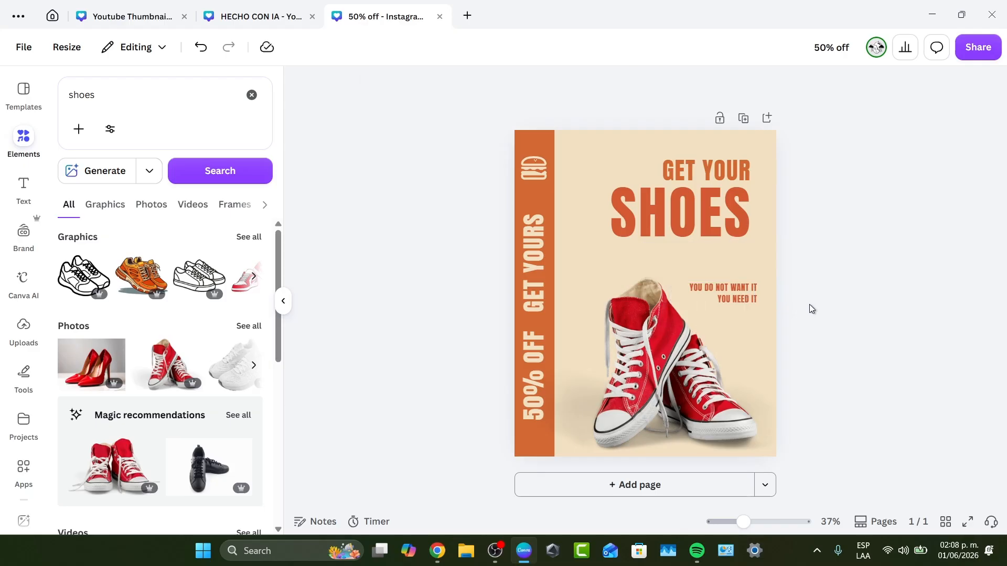
Step: Replace the burger icon on the orange band with the outlined sneakers graphic, shrunk to fit the band's width
click(523, 179)
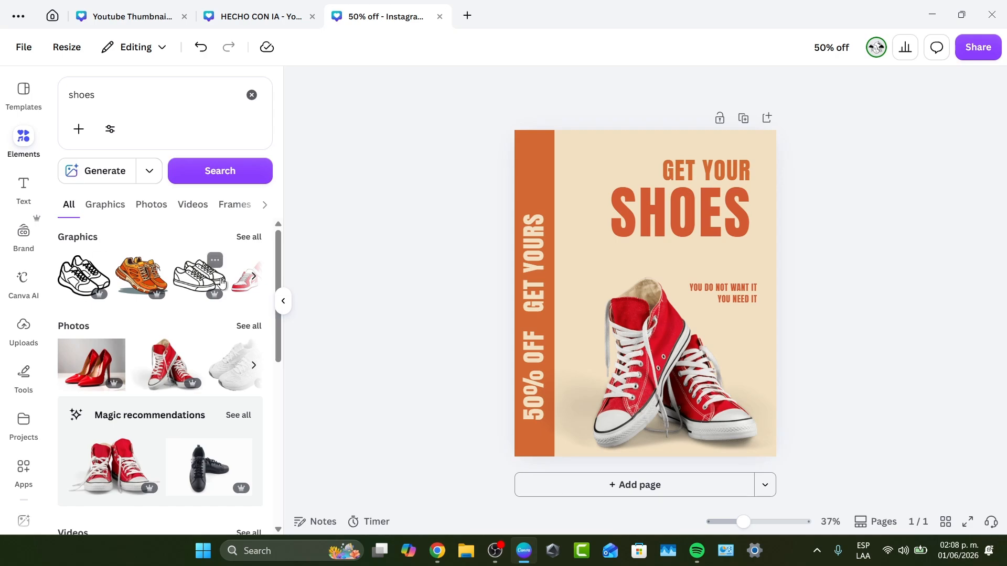
click(258, 282)
drag(607, 184, 580, 170)
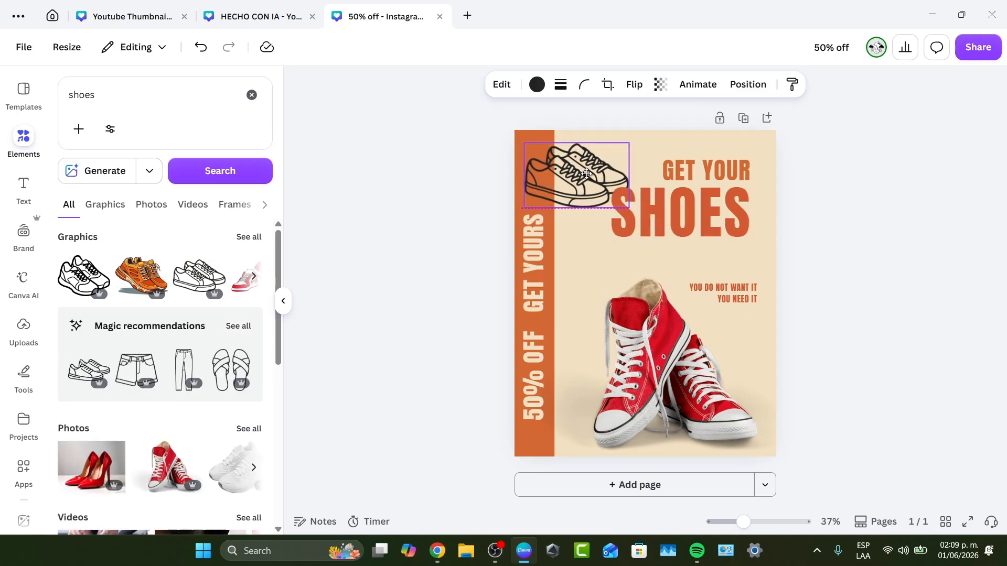
drag(633, 142, 532, 177)
Step: Recolor the outlined sneakers graphic with the cream color already used in the design
click(522, 85)
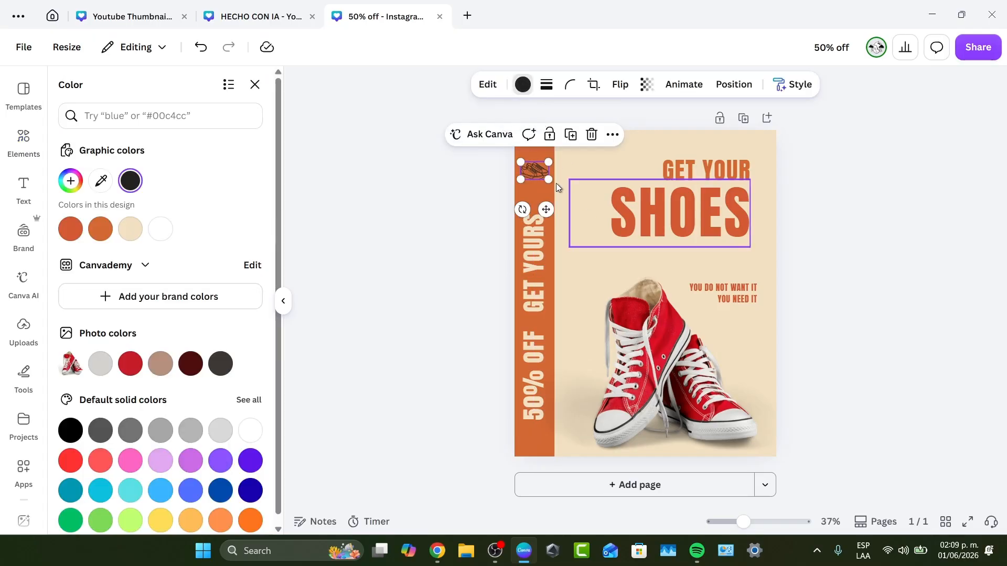
click(130, 228)
click(512, 202)
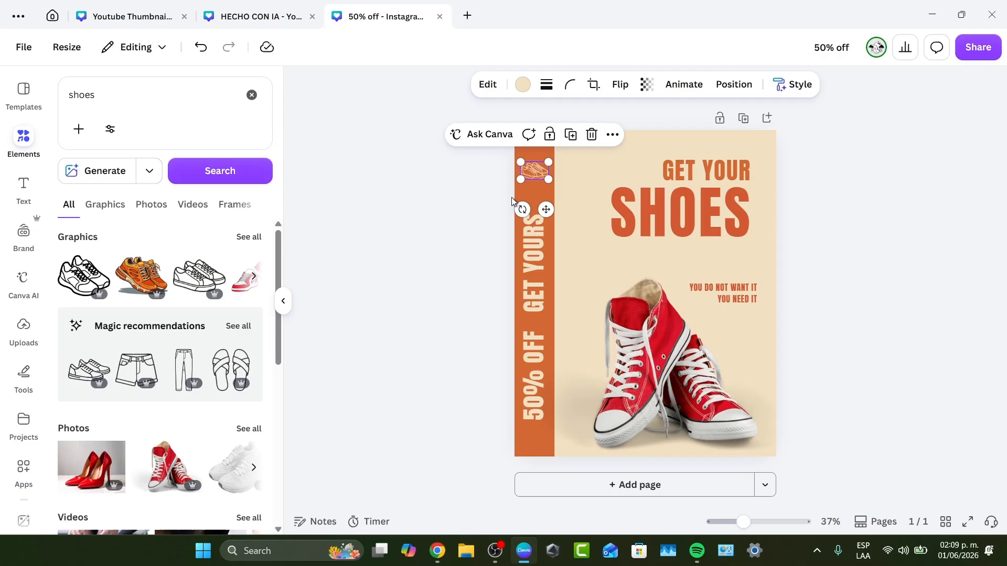
click(395, 215)
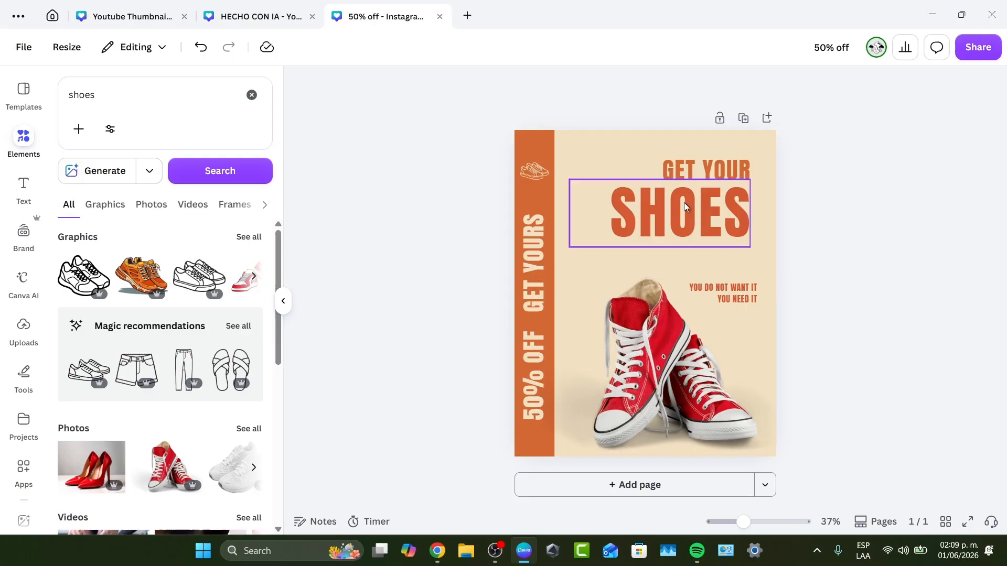
Step: Share the finished design to Instagram by opening the Instagram publishing form
click(974, 49)
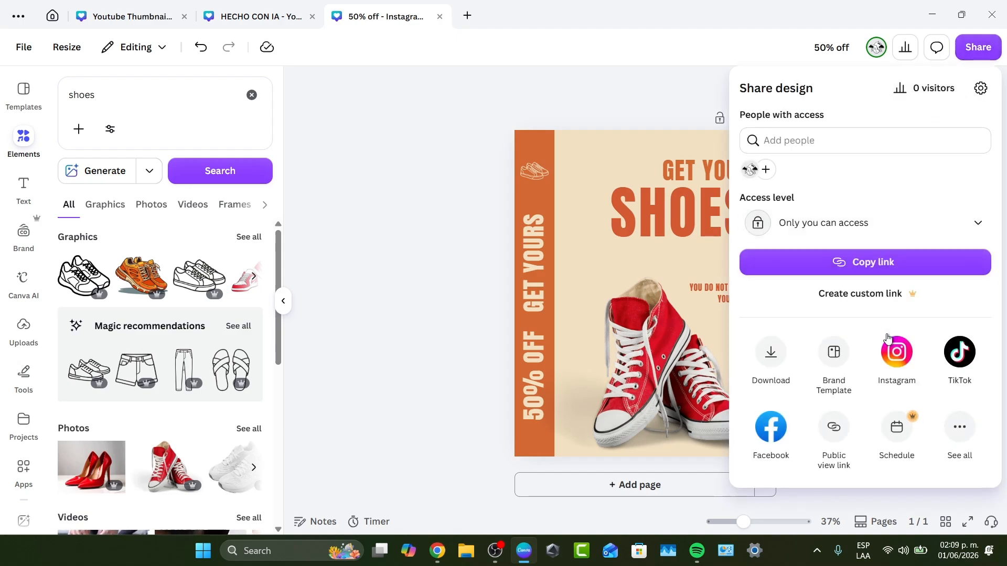
click(897, 356)
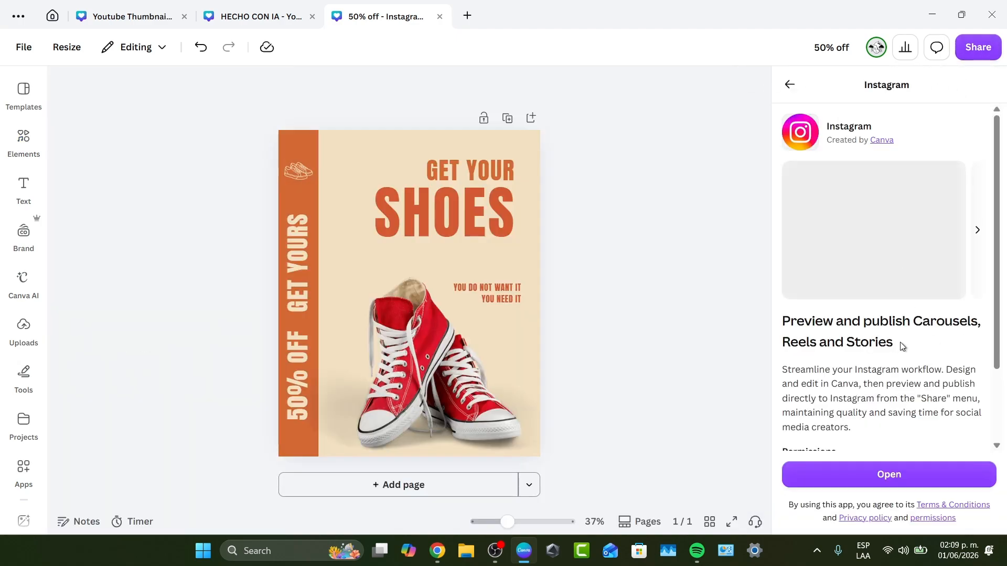
scroll(898, 345, down, 2)
click(885, 468)
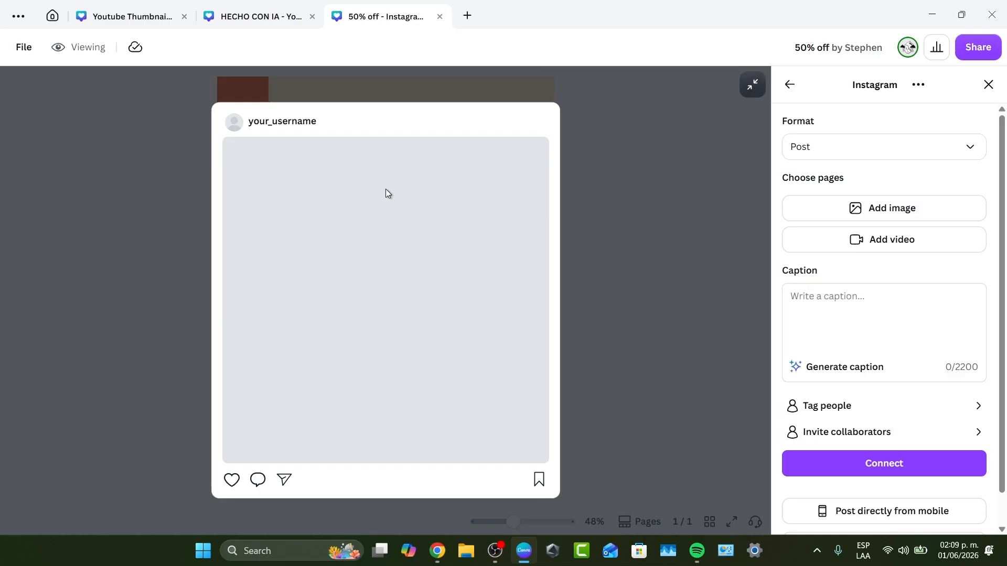
Step: Keep the Instagram format as Post and add page 1 as the image to publish
click(872, 152)
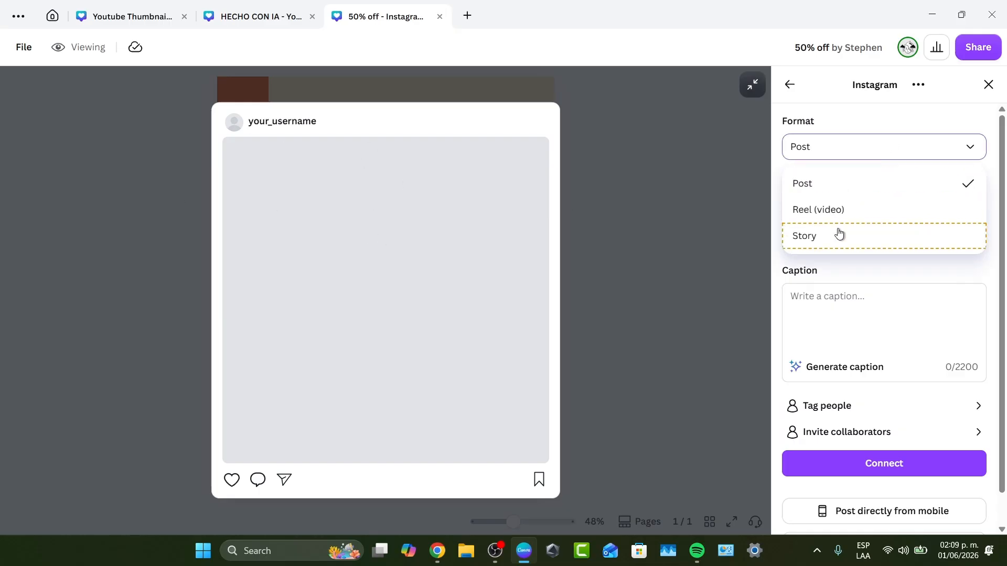
click(848, 154)
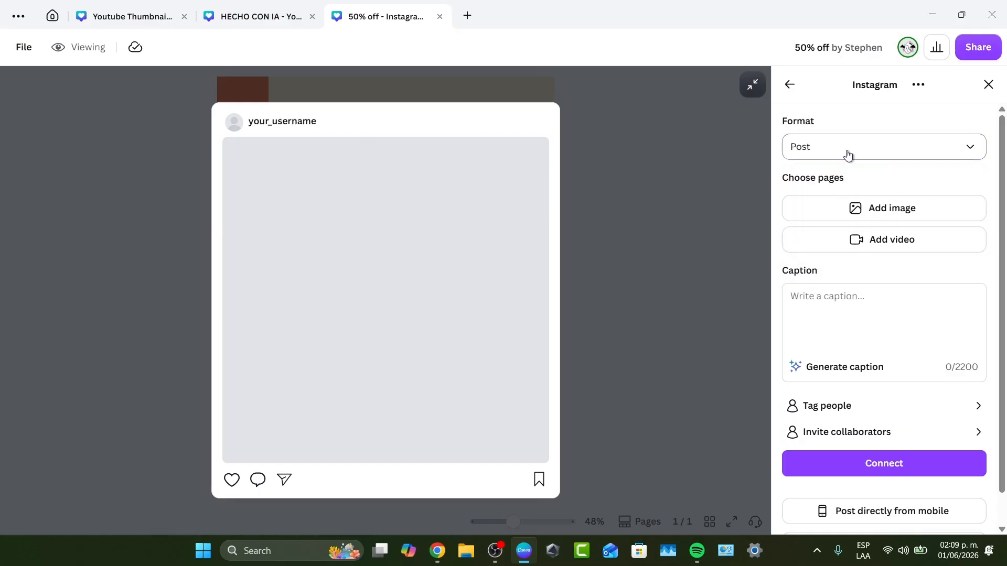
click(855, 209)
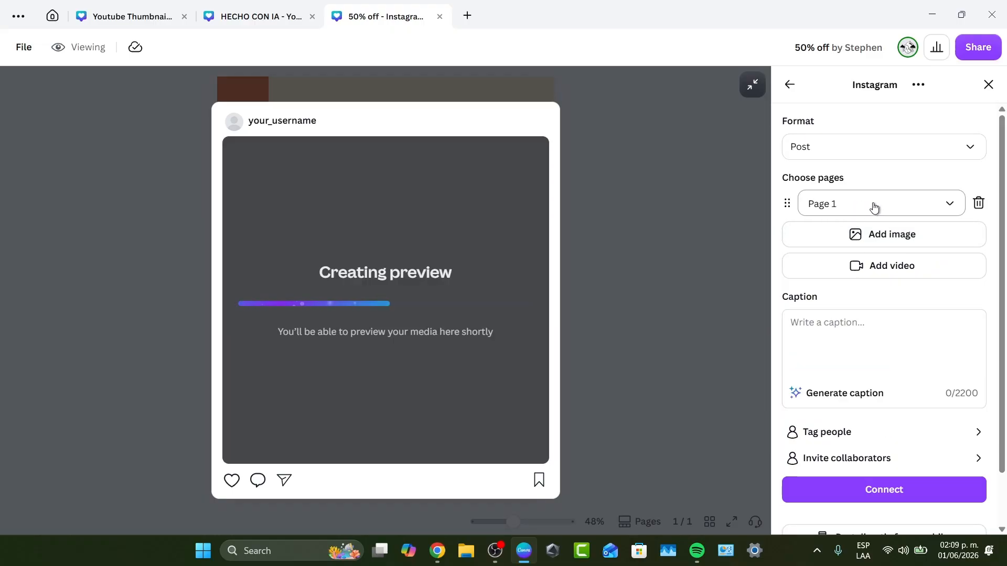
click(859, 211)
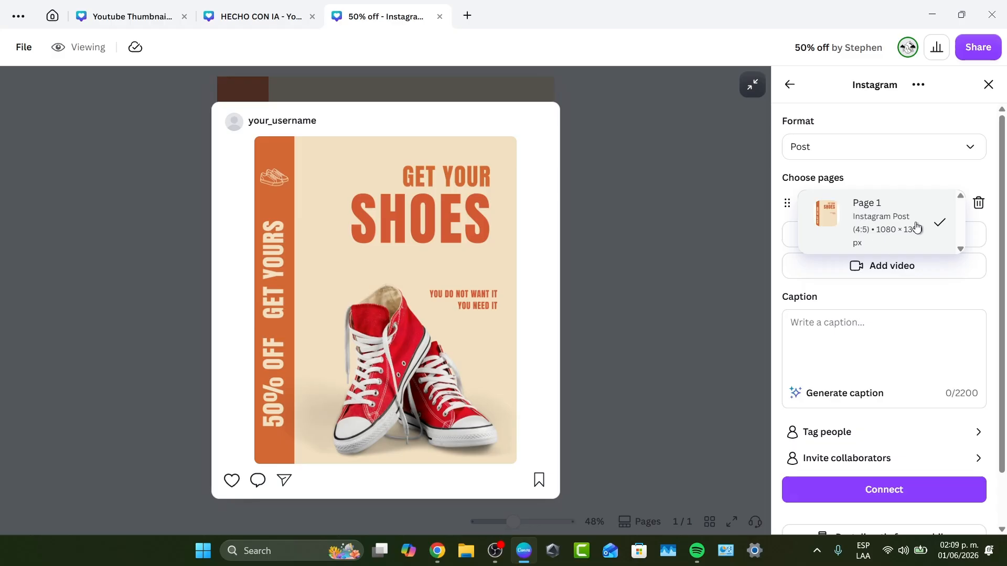
click(876, 180)
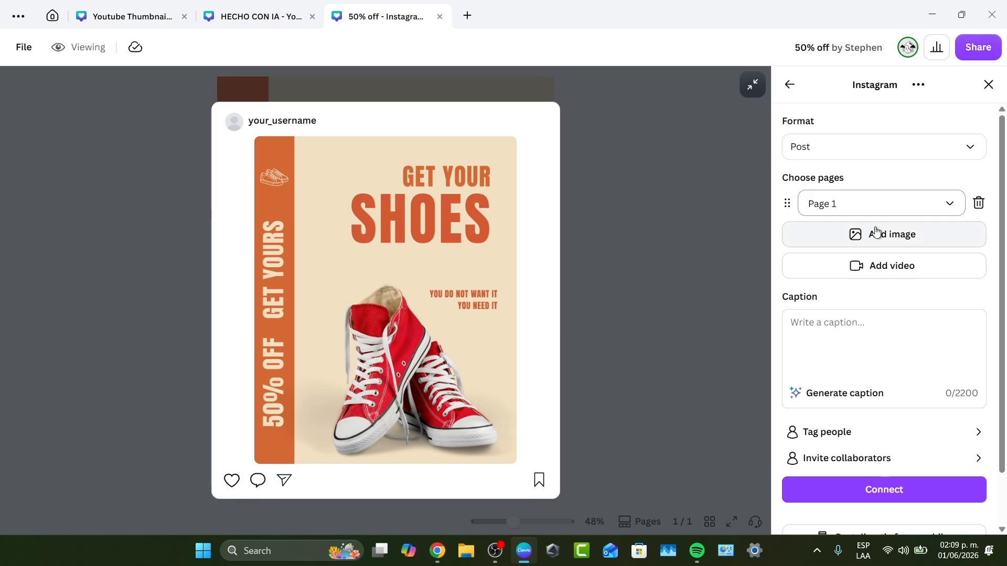
Step: Generate a caption for the post with AI and insert it
scroll(870, 369, down, 1)
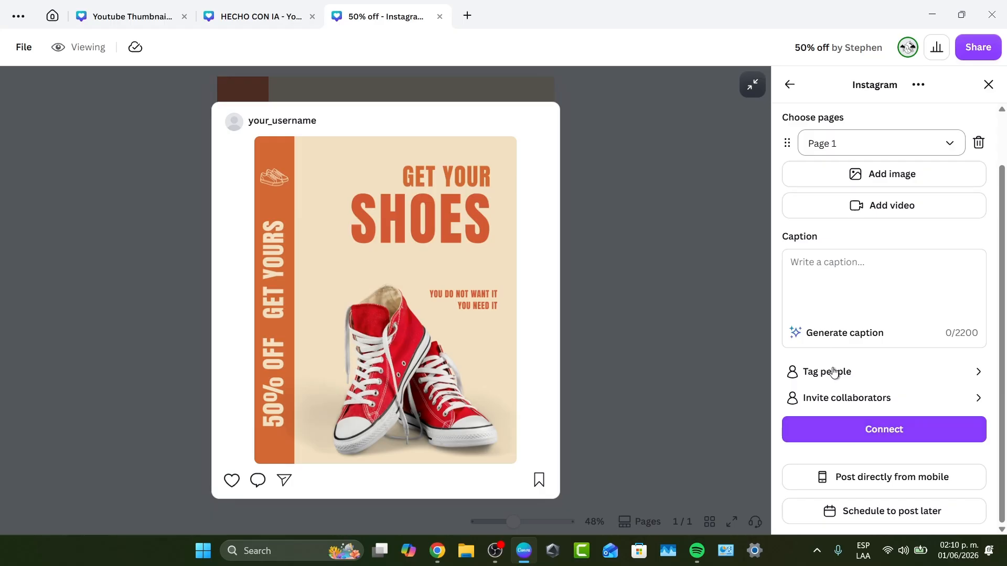
click(825, 338)
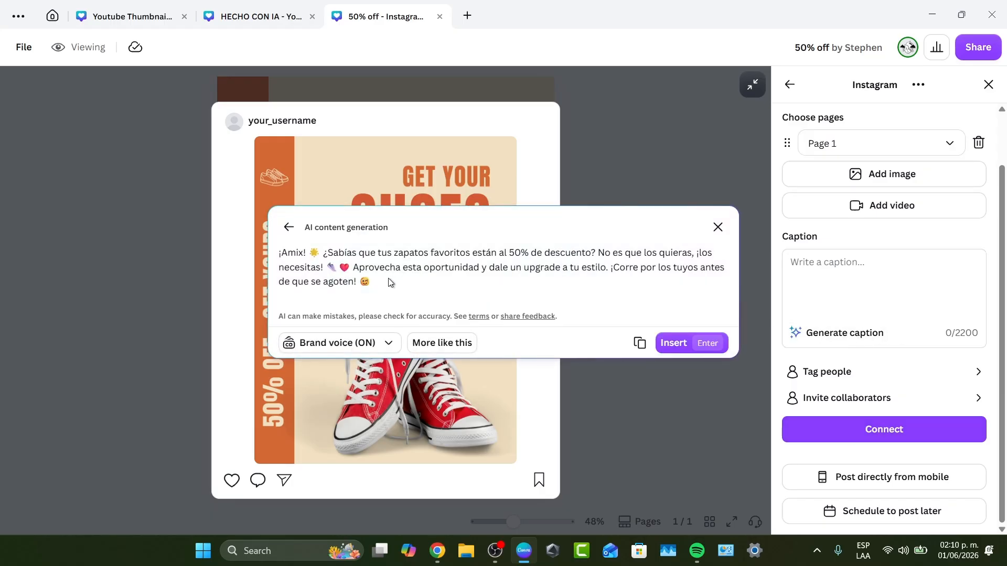
click(688, 343)
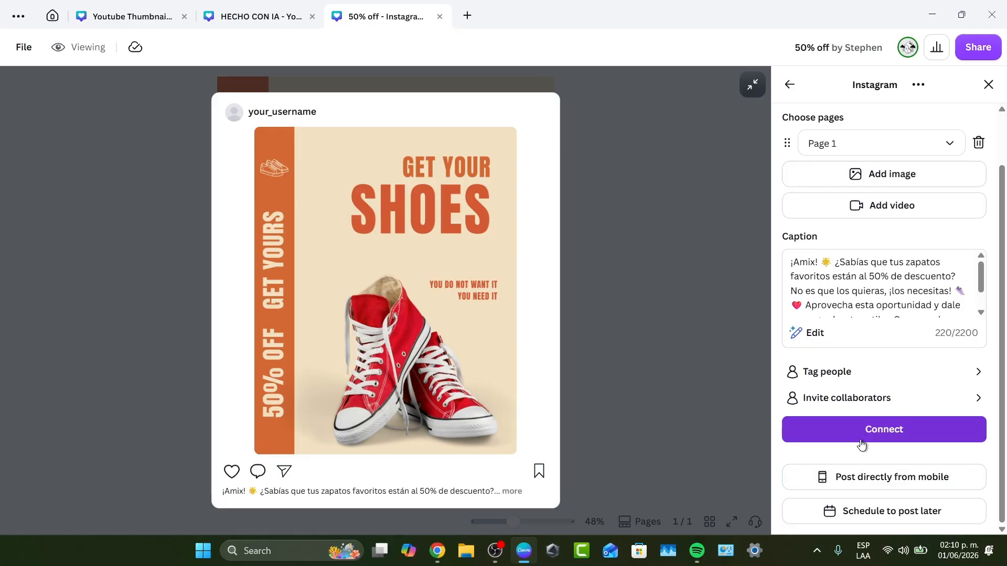
Step: Check the option to post directly from mobile and return to the Instagram publishing form
click(866, 486)
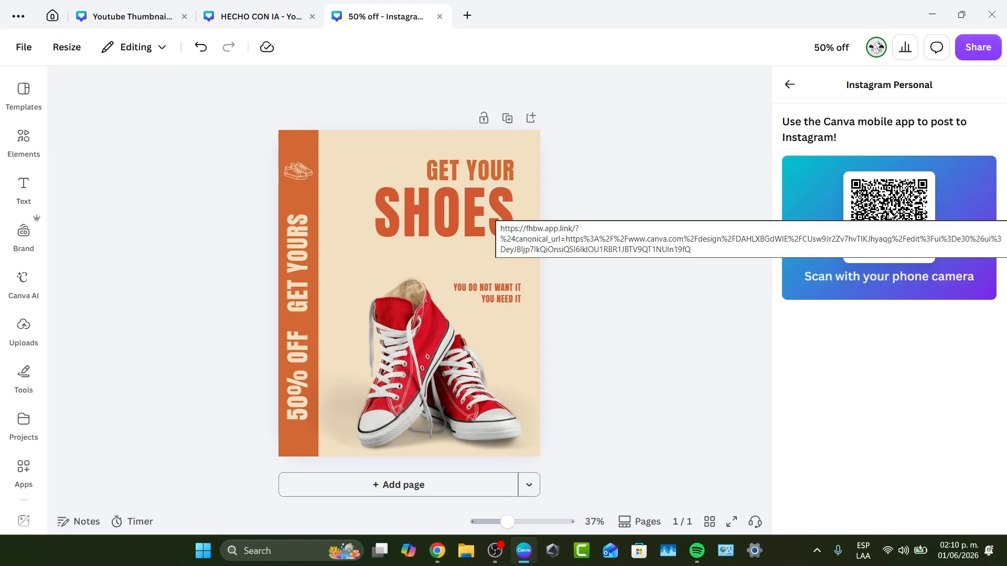
click(789, 92)
click(895, 352)
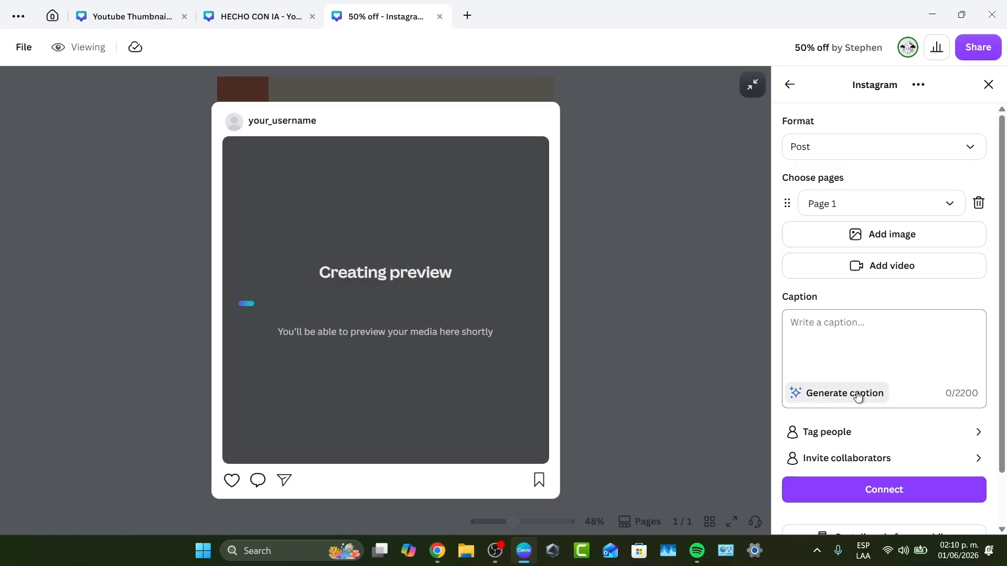
Step: Add another image slot to the Instagram post and fill the empty caption with a newly AI-generated text
click(858, 393)
click(715, 233)
click(836, 237)
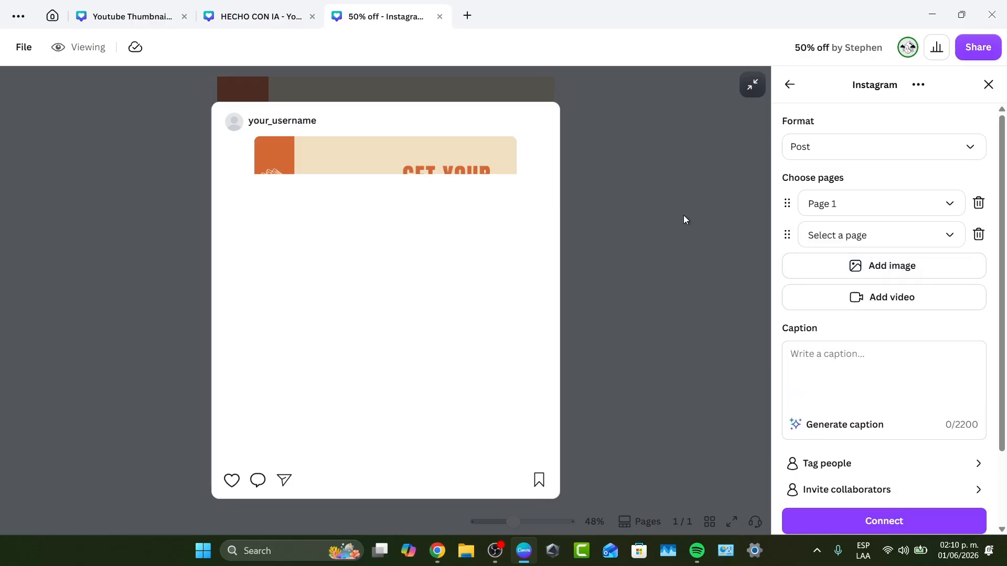
scroll(880, 332, down, 2)
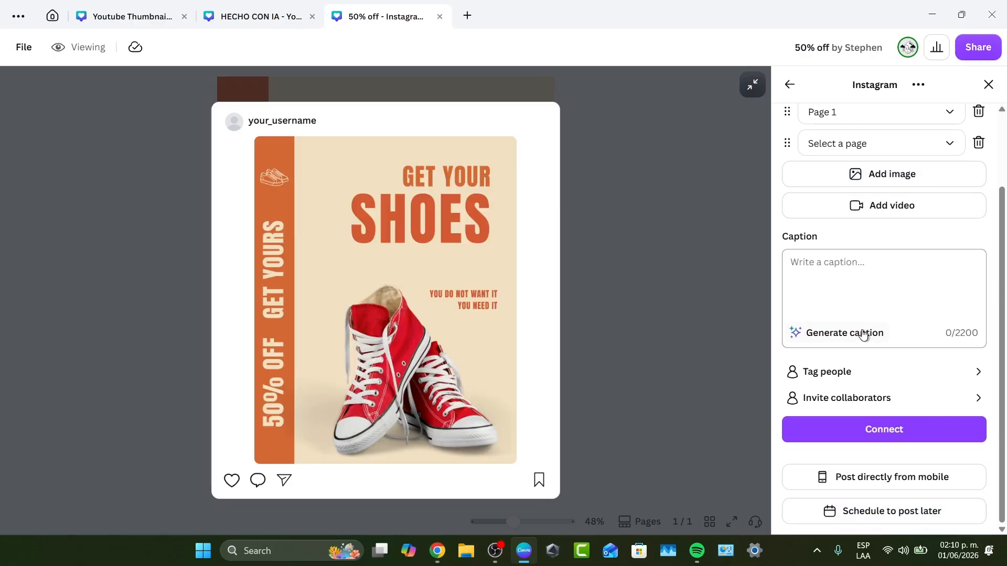
click(864, 334)
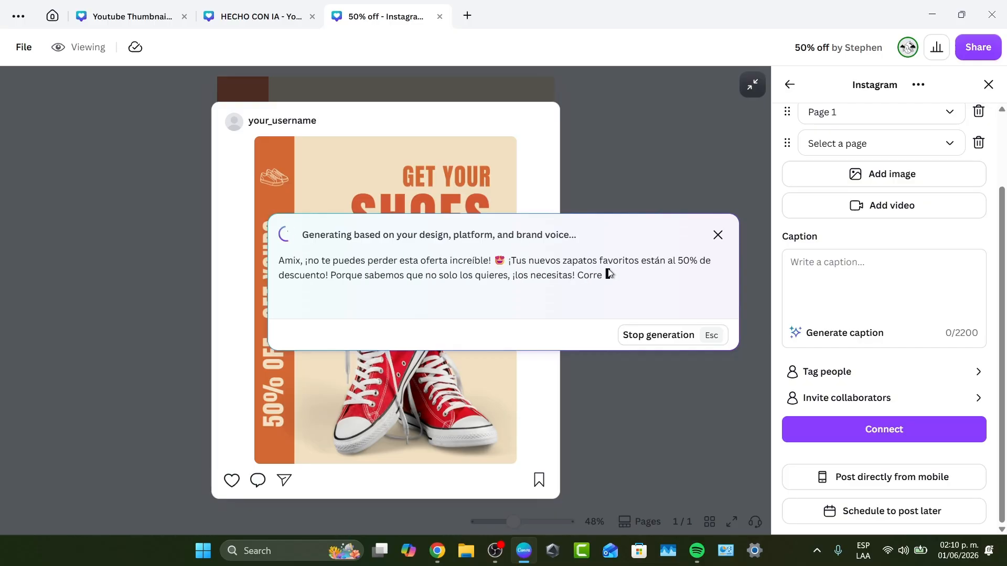
click(671, 342)
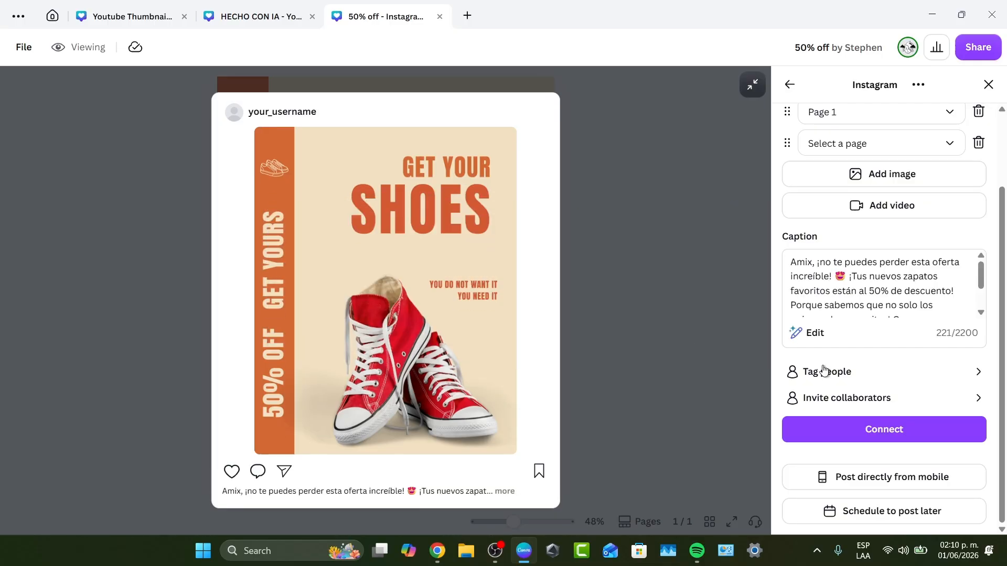
Step: Connect the Instagram account, allowing Canva to access and publish content, return to Canva and check the account options
click(852, 419)
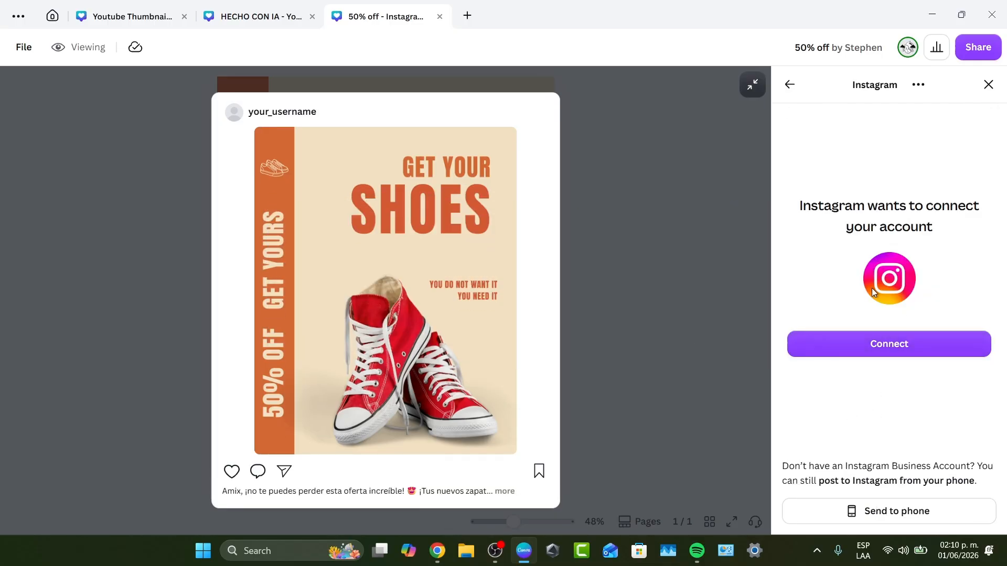
click(888, 347)
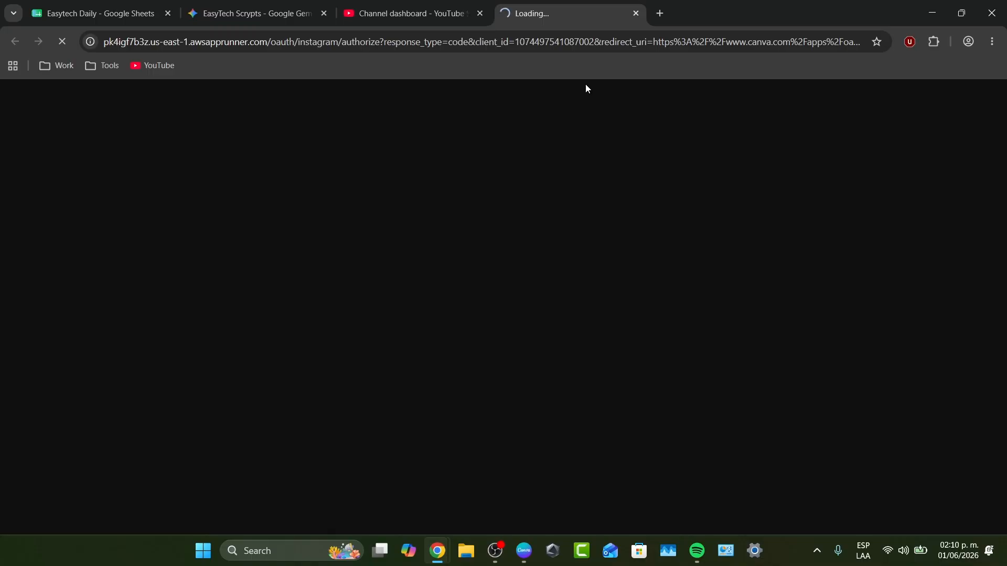
drag(586, 15, 579, 43)
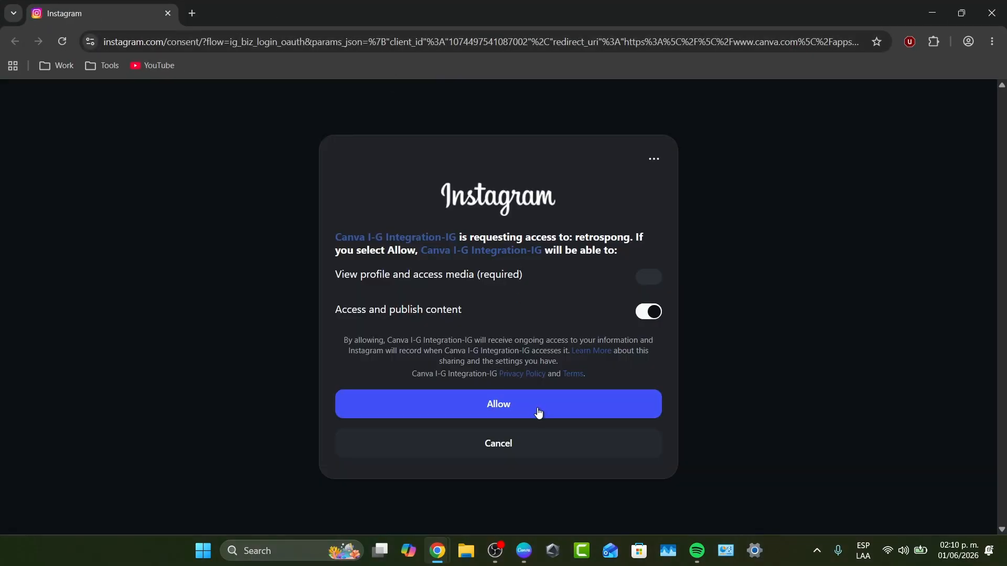
click(475, 406)
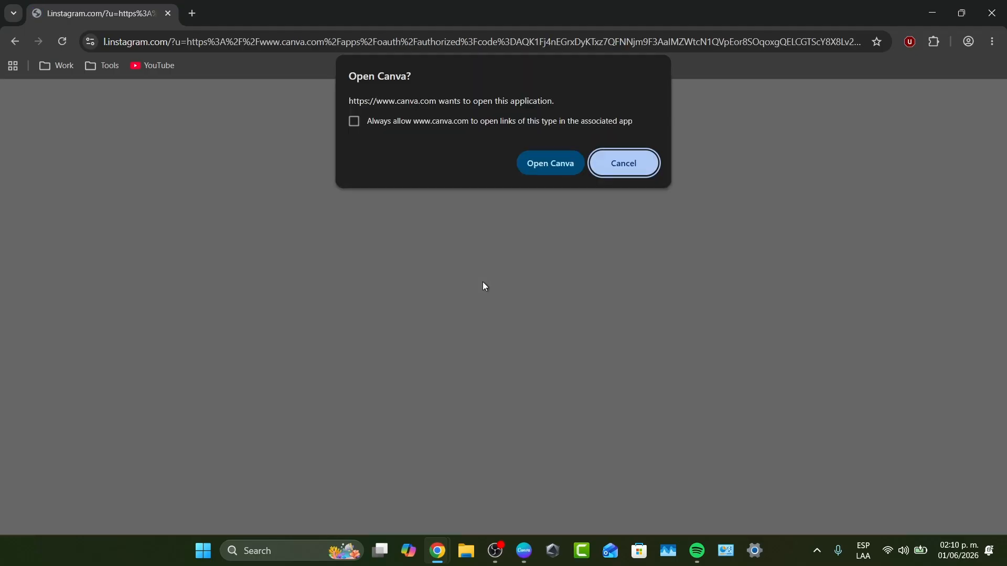
click(565, 159)
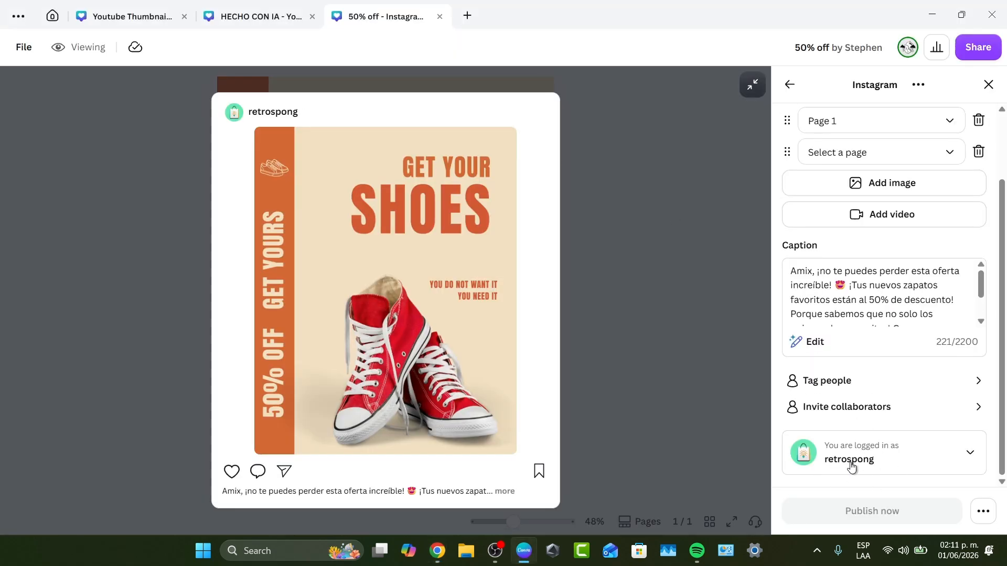
click(973, 459)
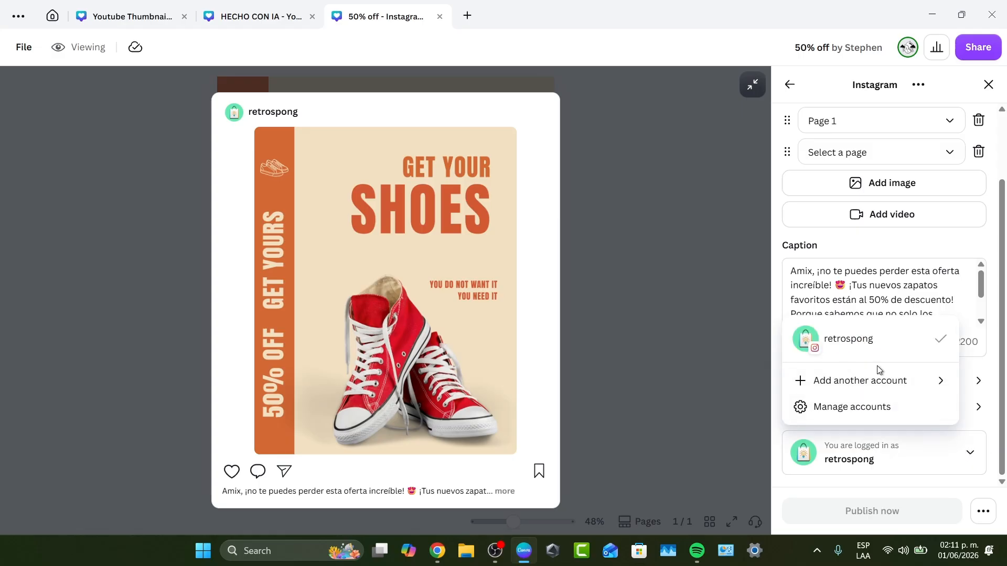
click(998, 383)
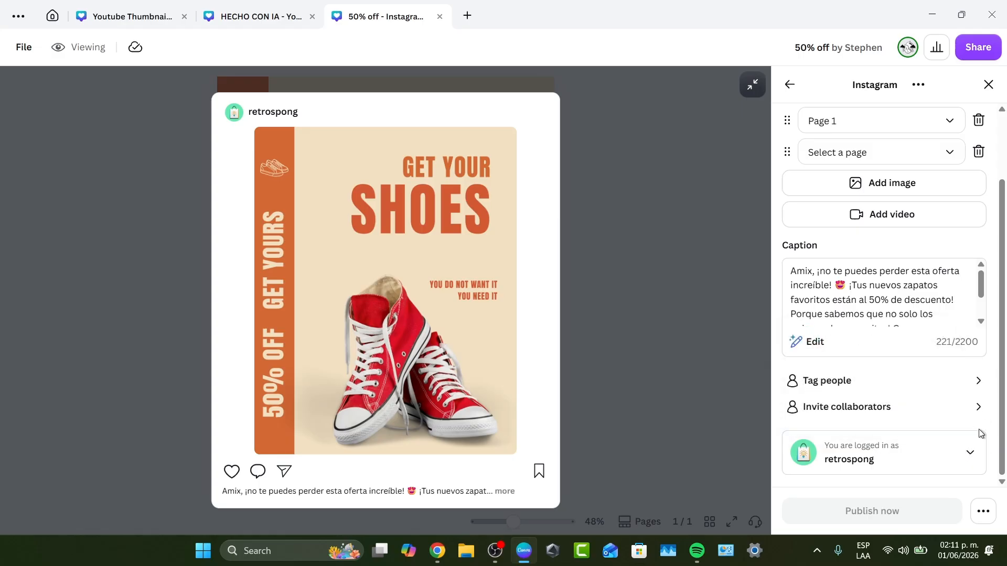
Step: Open the scheduling option for the Instagram post and set its date to June 2, 2026, at 03:11 PM
click(980, 512)
click(891, 450)
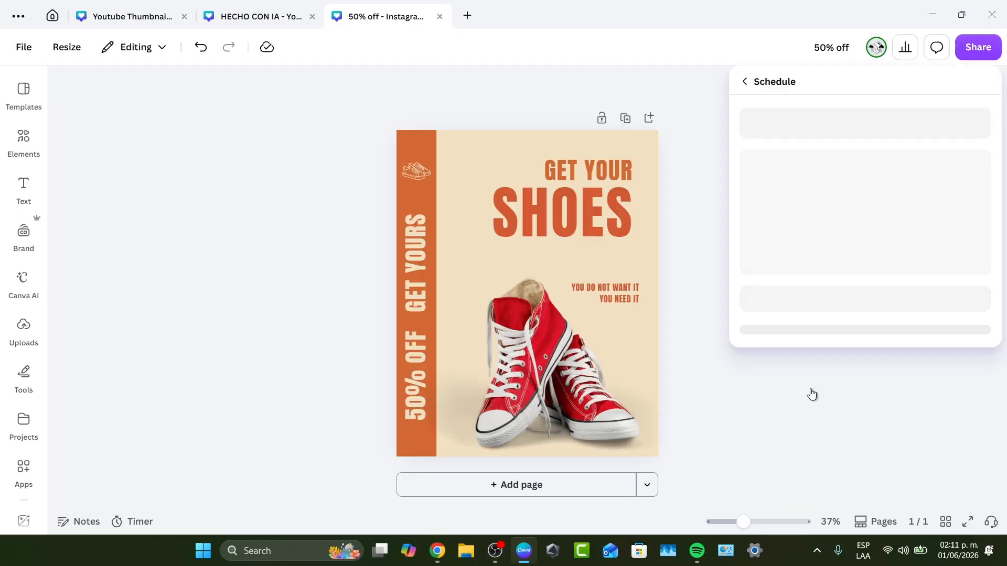
click(791, 173)
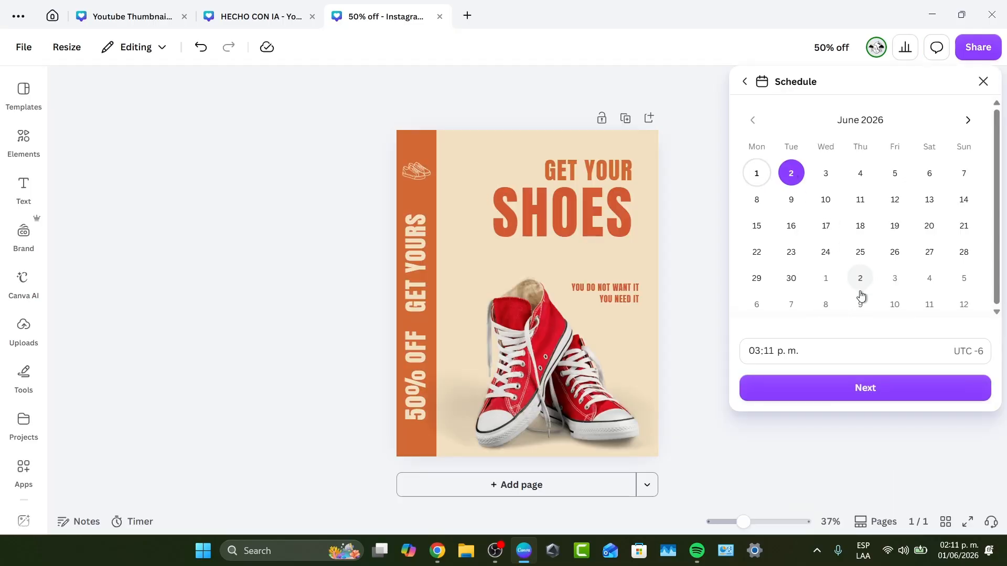
click(839, 388)
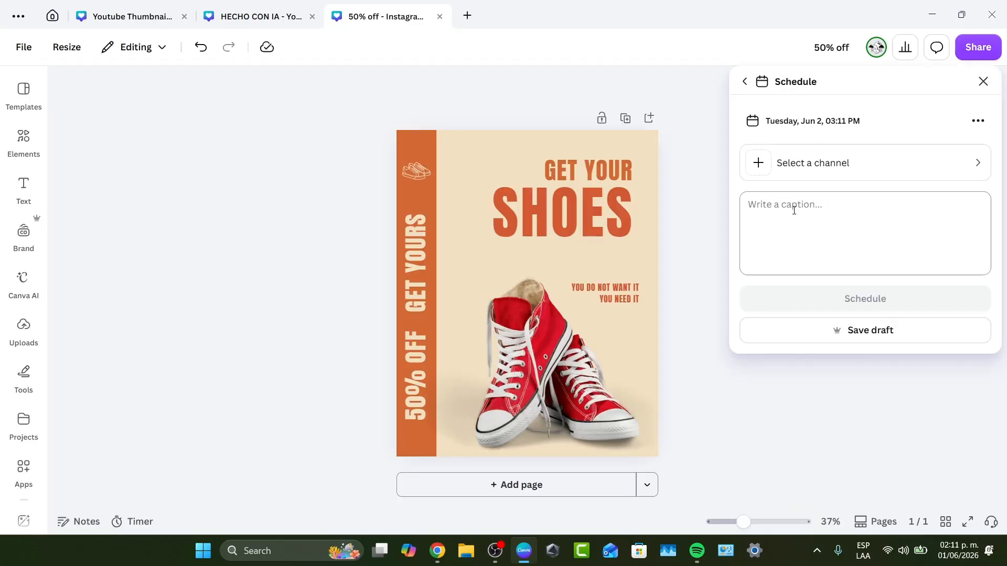
Step: Try to connect an Instagram Business channel for the scheduled post, switch back to Canva and return to the sharing options
click(834, 164)
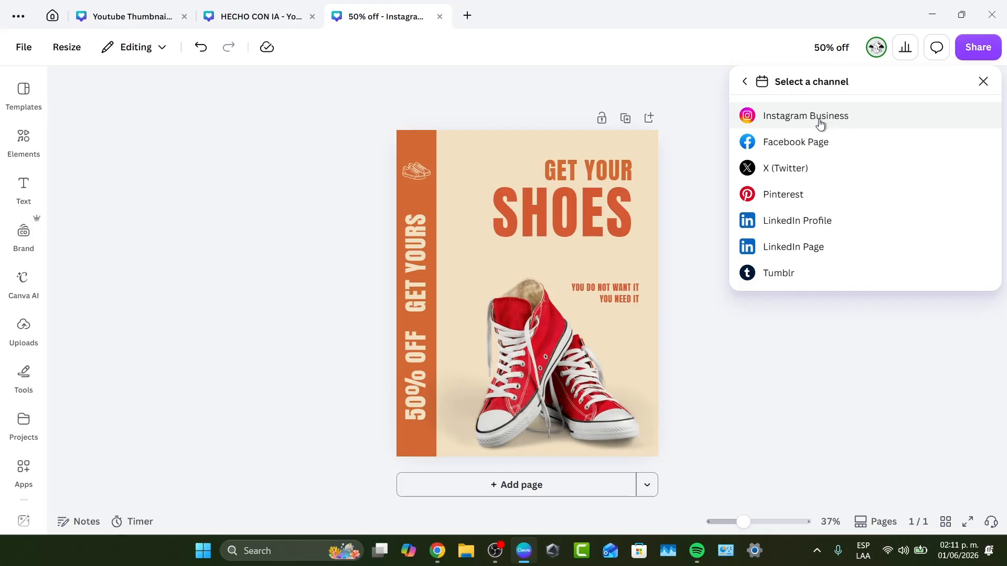
click(821, 124)
click(874, 285)
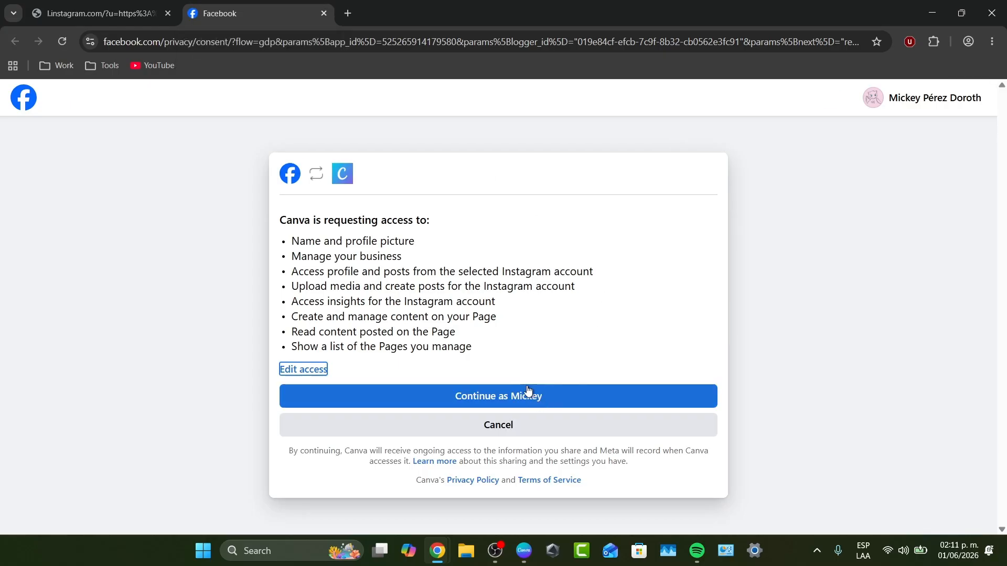
click(523, 551)
click(747, 82)
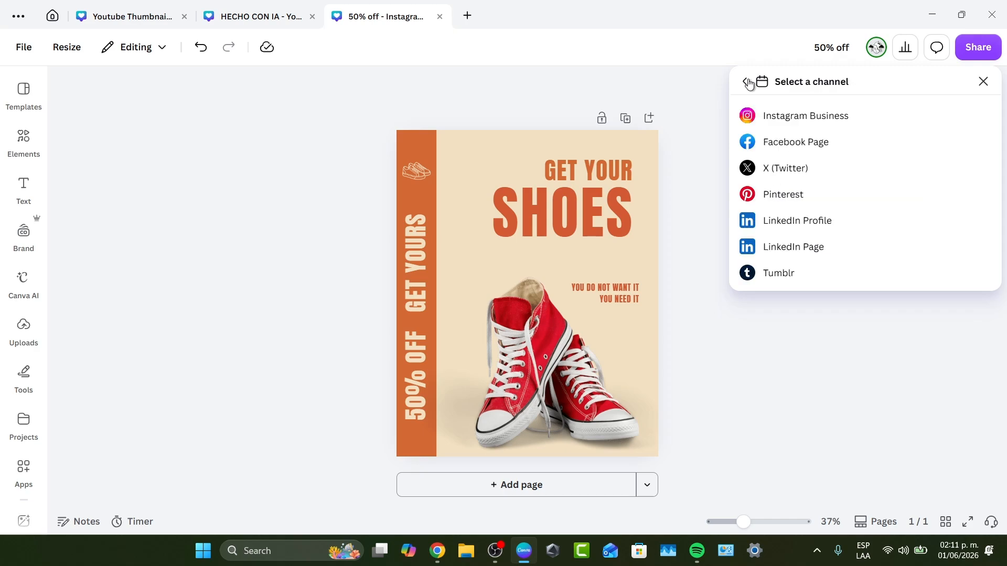
click(748, 82)
click(747, 83)
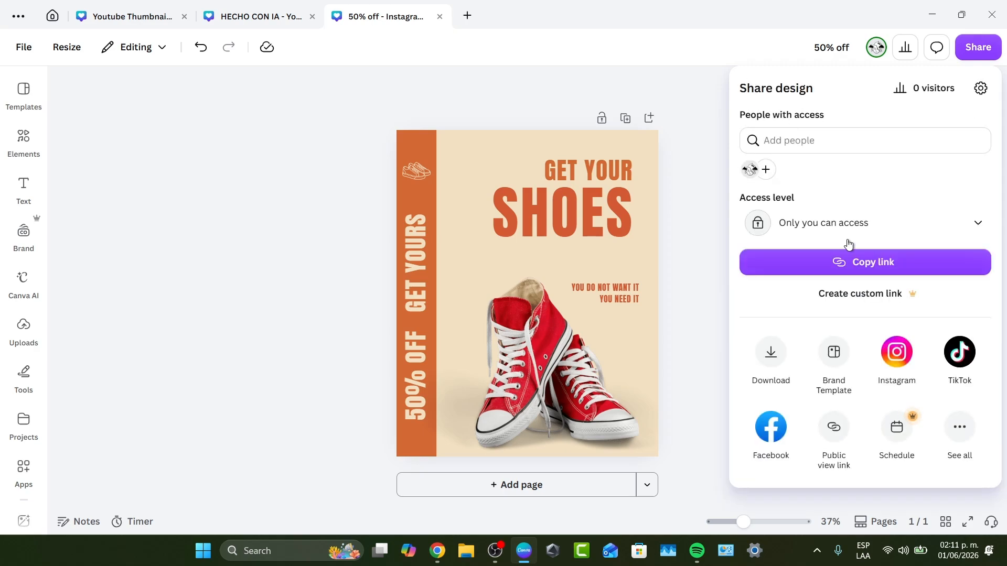
Step: Reopen the Instagram publishing form and fill the empty caption with a new AI-generated text
click(893, 363)
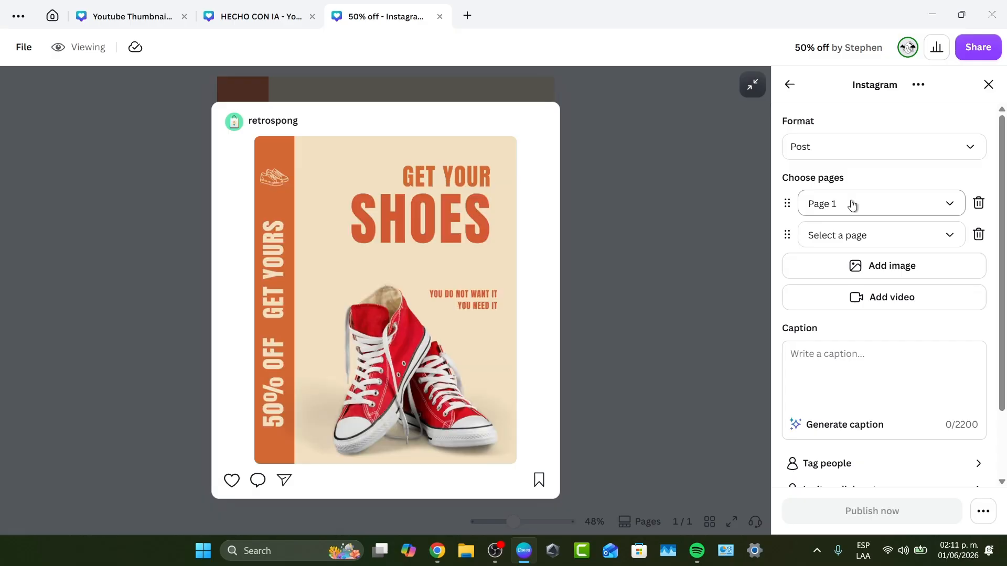
scroll(857, 386, down, 1)
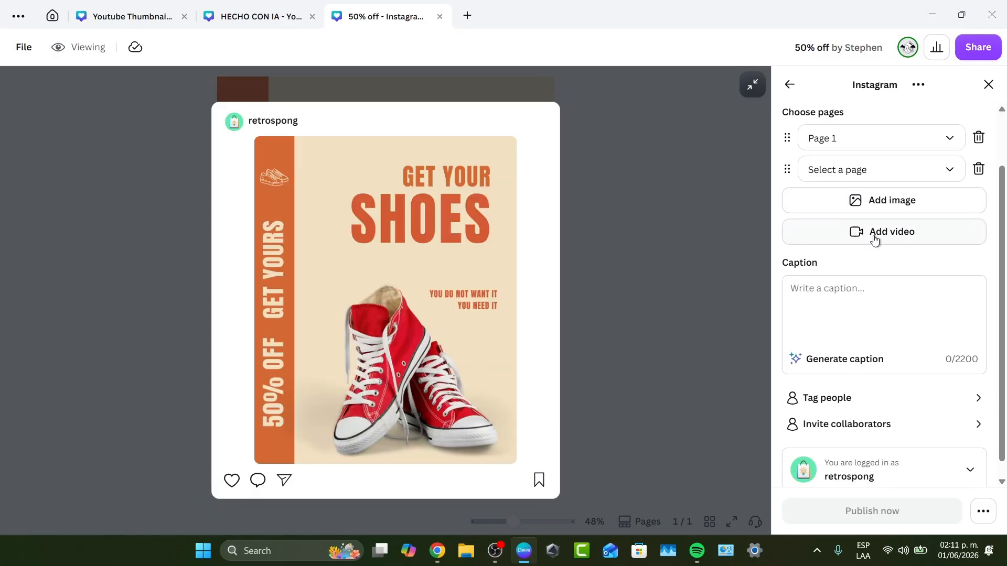
click(849, 315)
click(843, 361)
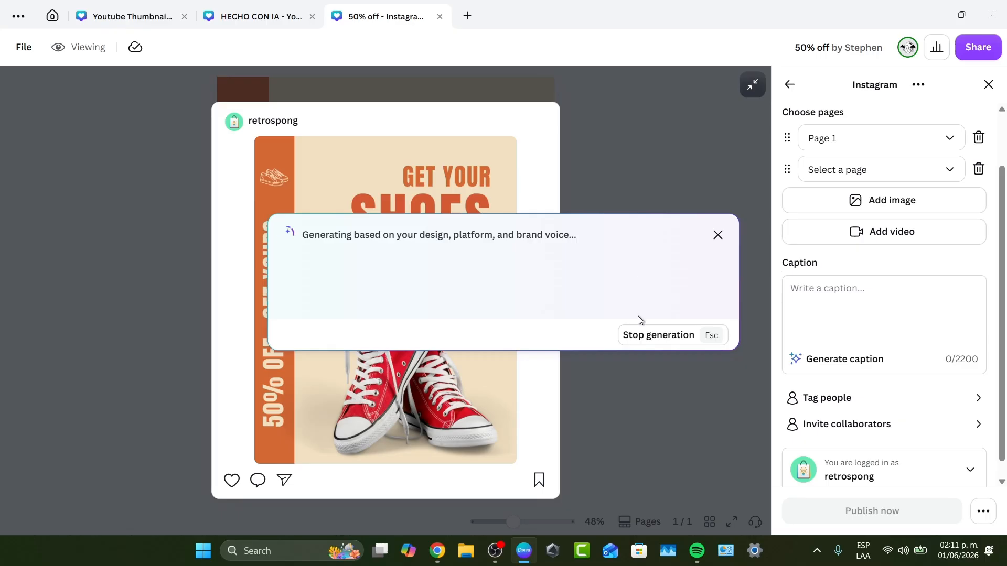
click(674, 341)
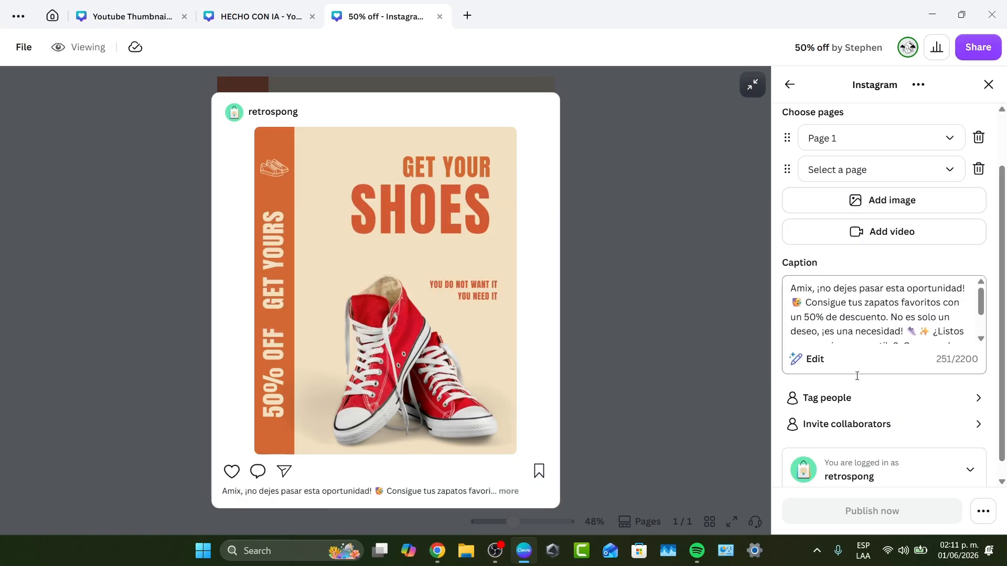
Step: Remove the empty second page slot from the post and publish it to the connected Instagram account immediately
click(897, 475)
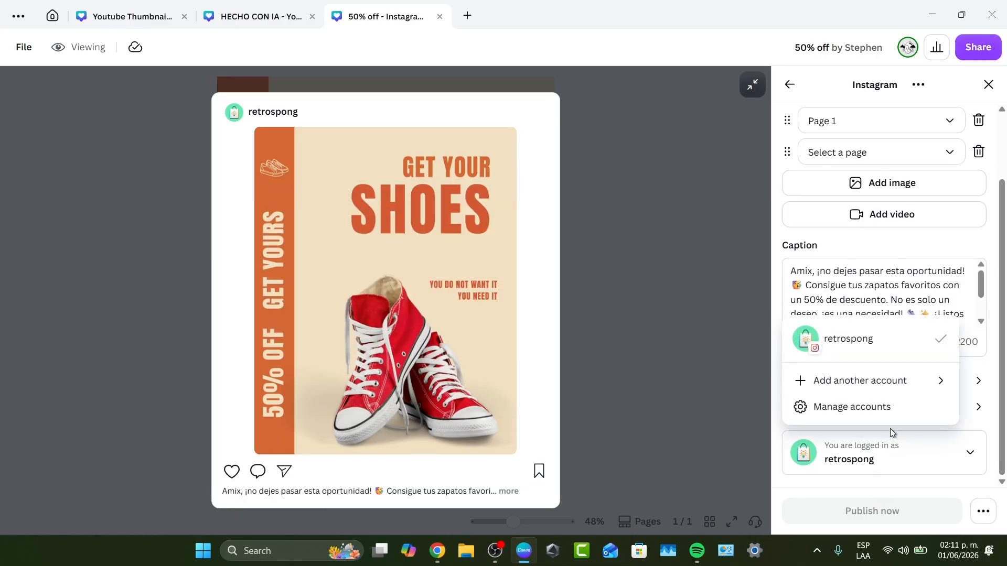
click(870, 482)
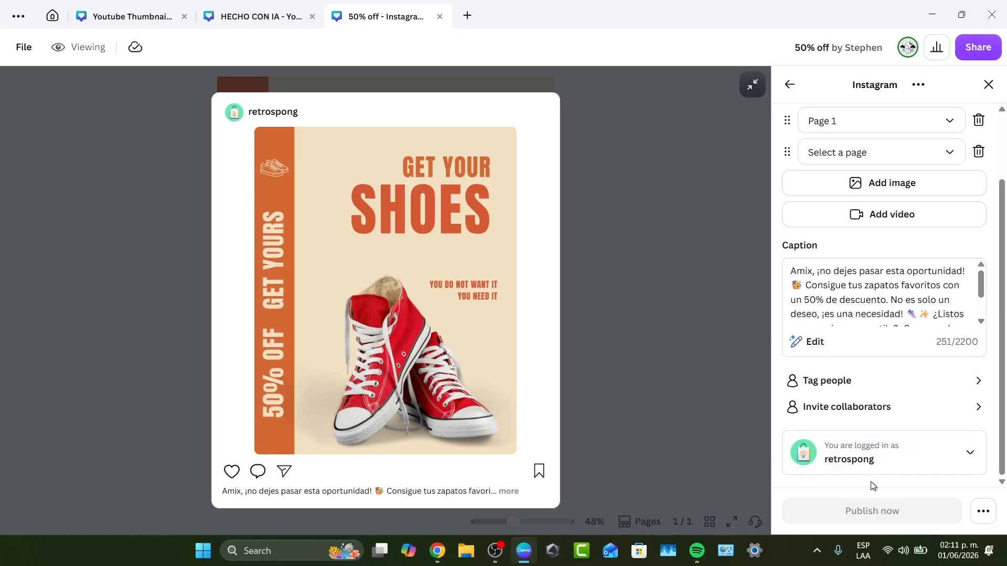
scroll(895, 229, up, 2)
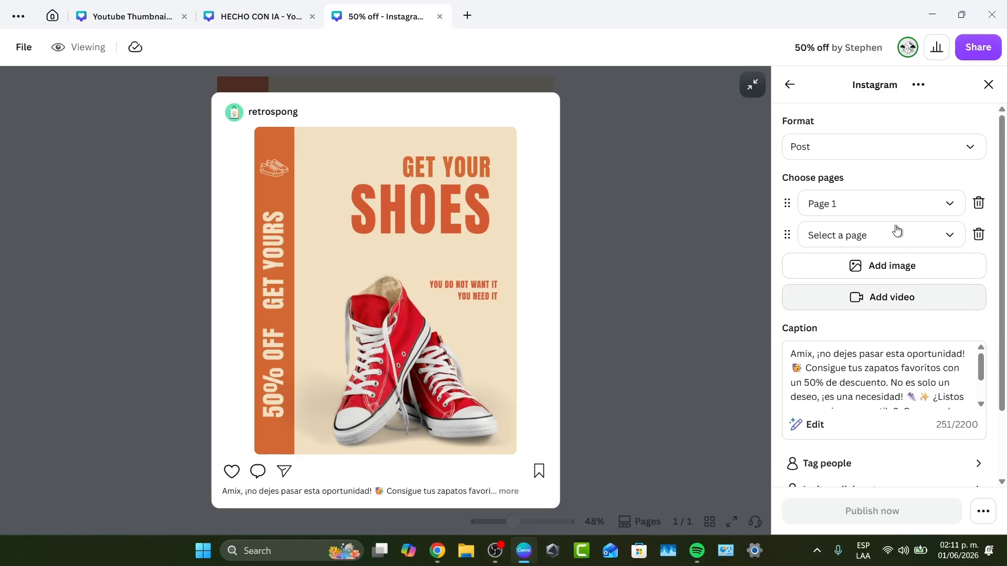
click(875, 235)
click(979, 235)
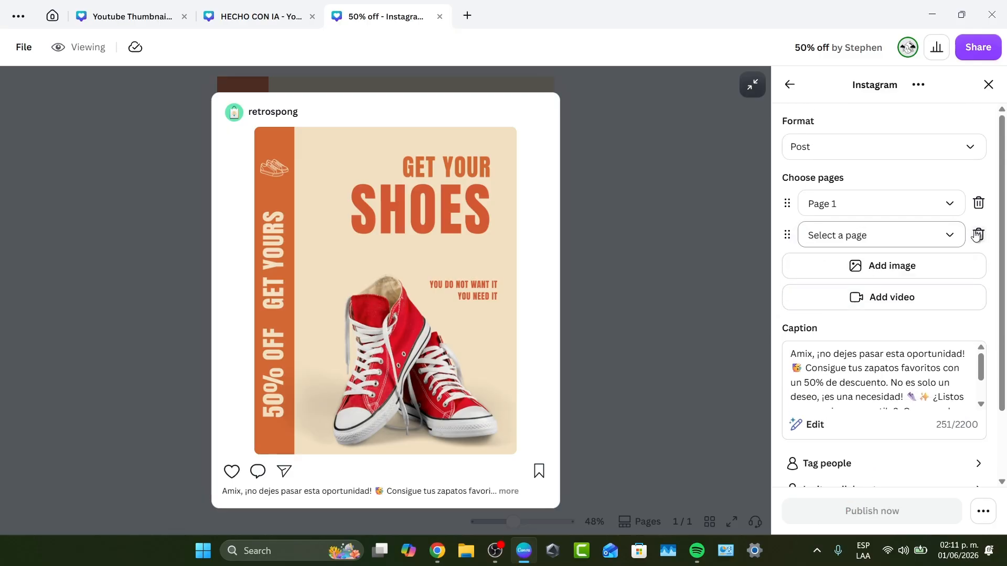
click(978, 234)
click(904, 507)
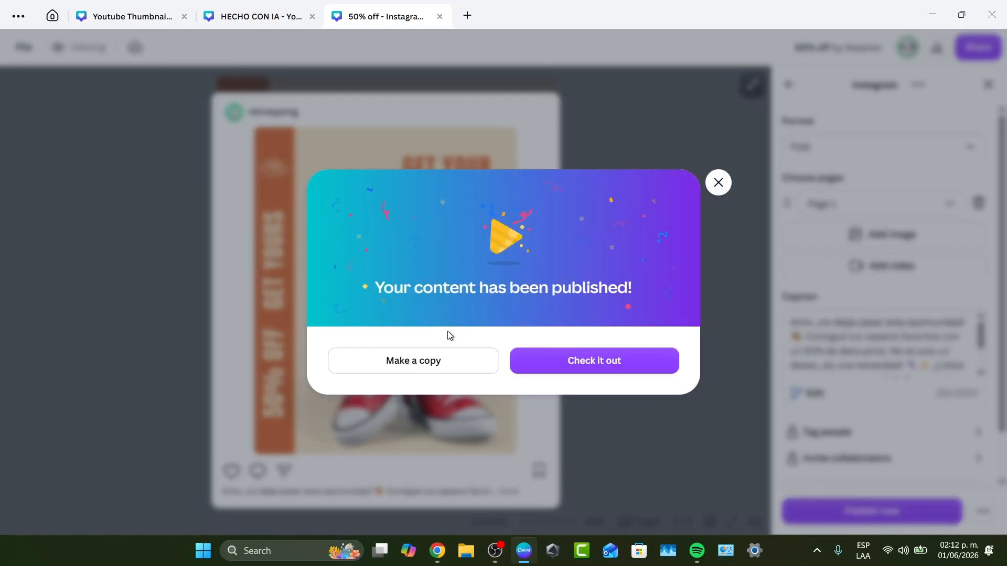
Step: View the published post and the account's profile grid on Instagram, switch back to Canva and dismiss the publishing confirmation
click(530, 363)
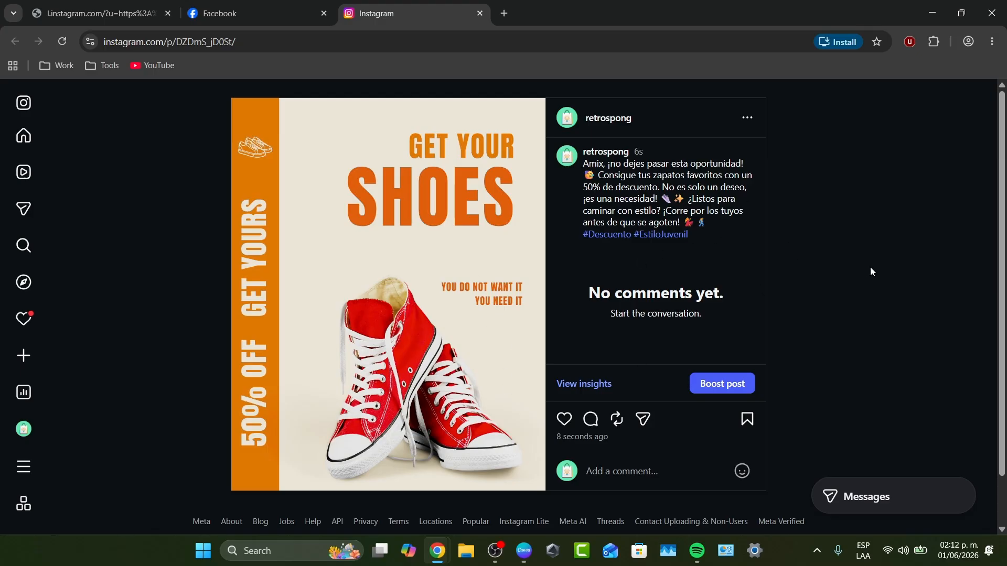
click(24, 429)
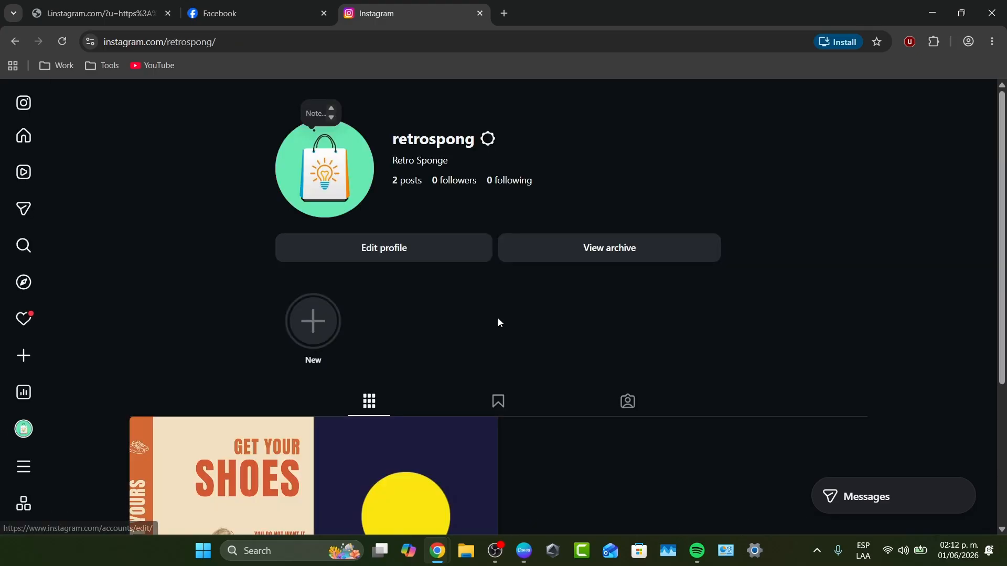
scroll(286, 390, down, 4)
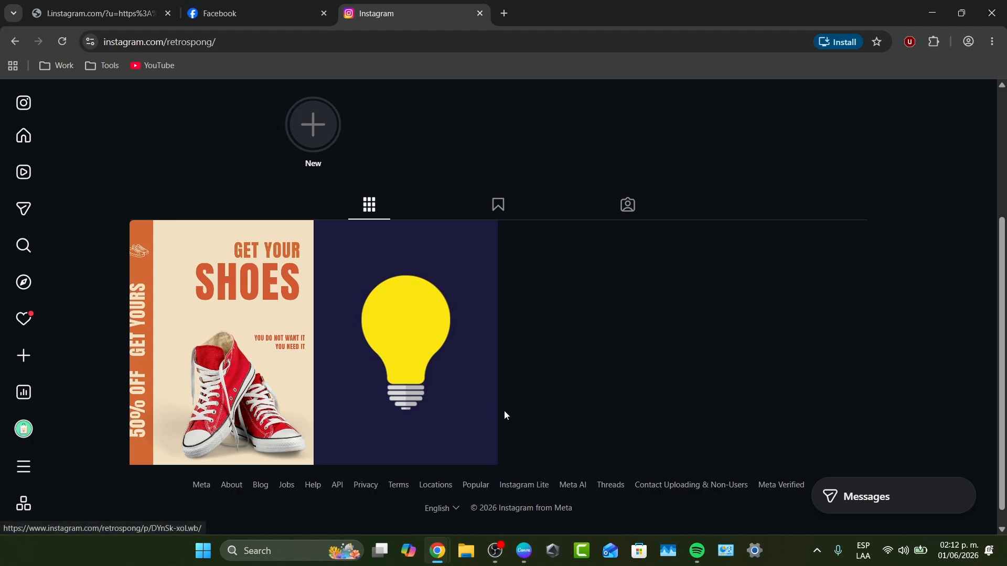
click(522, 485)
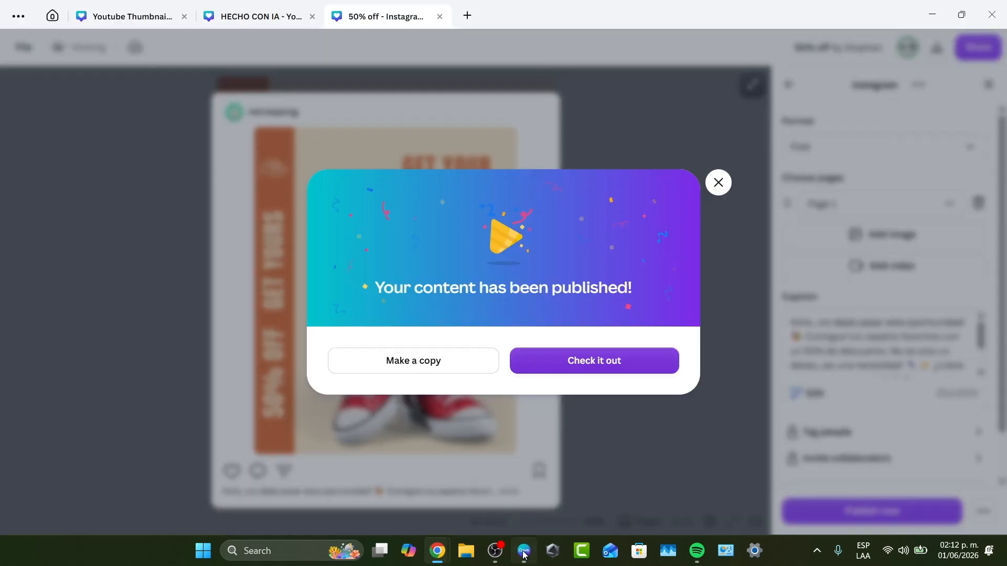
click(719, 182)
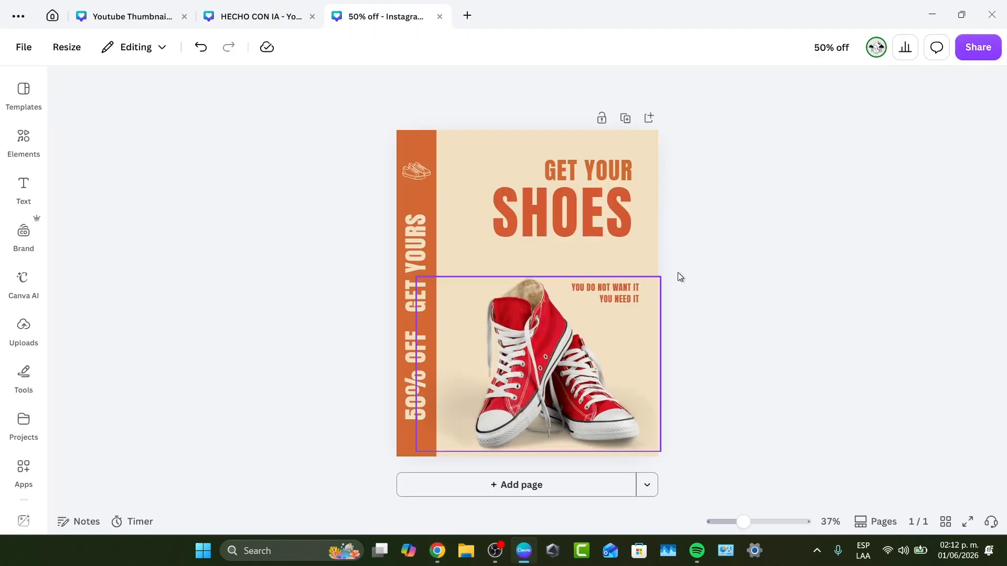
Step: Search the elements library for "bulk" and look through the results and the list of available apps for a bulk creation tool
click(16, 151)
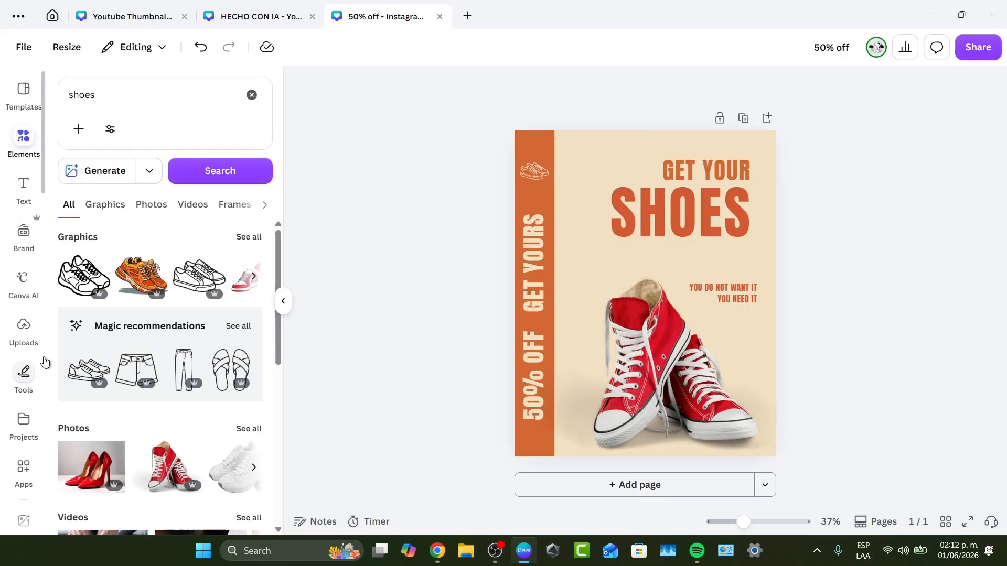
scroll(32, 373, down, 15)
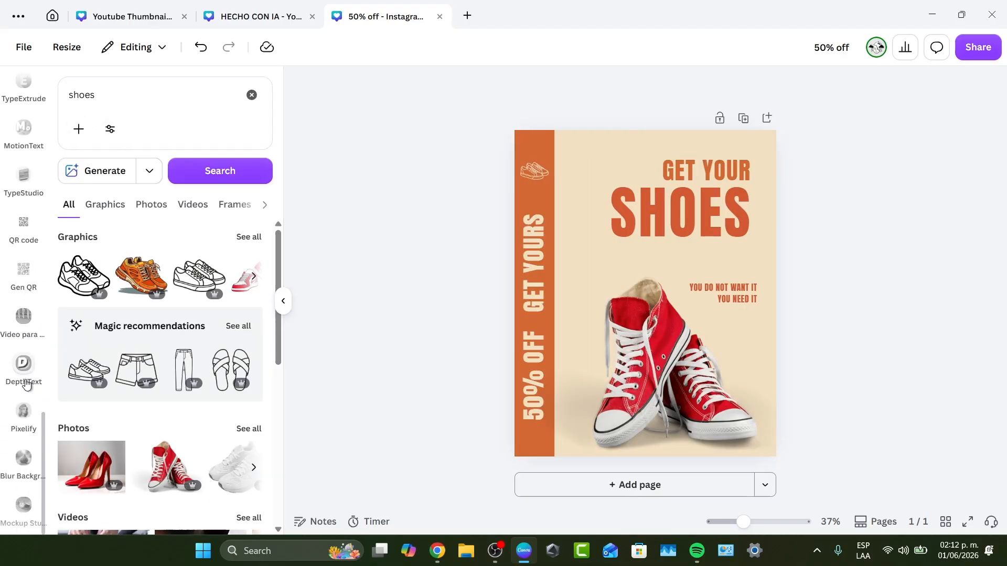
scroll(27, 386, up, 15)
click(117, 90)
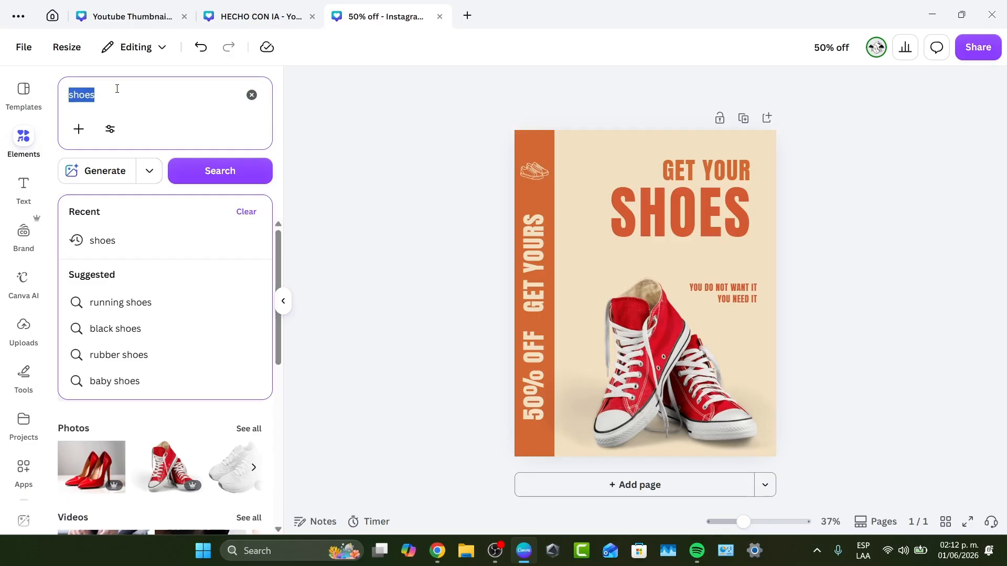
text(bulk)
key(Return)
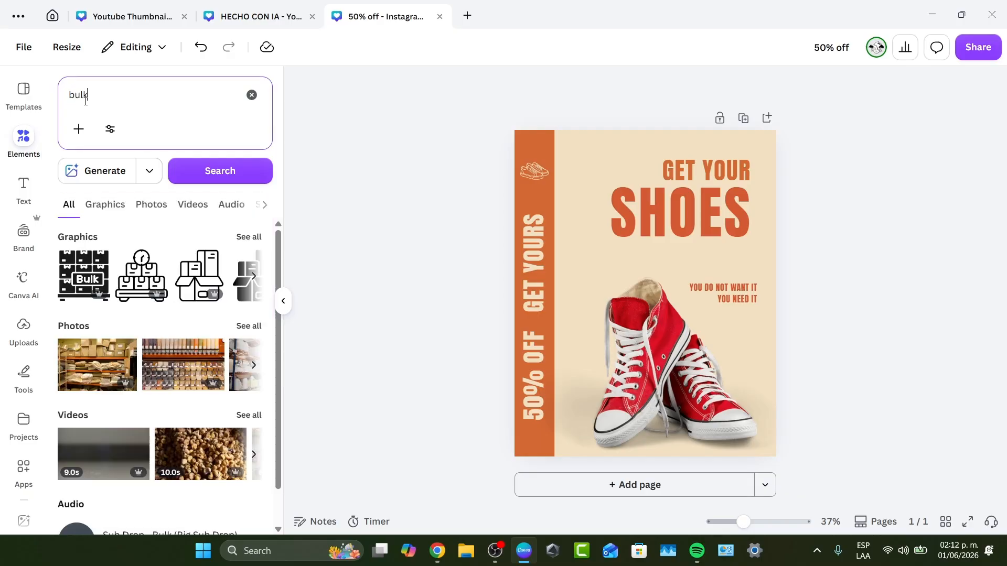
scroll(162, 321, down, 1)
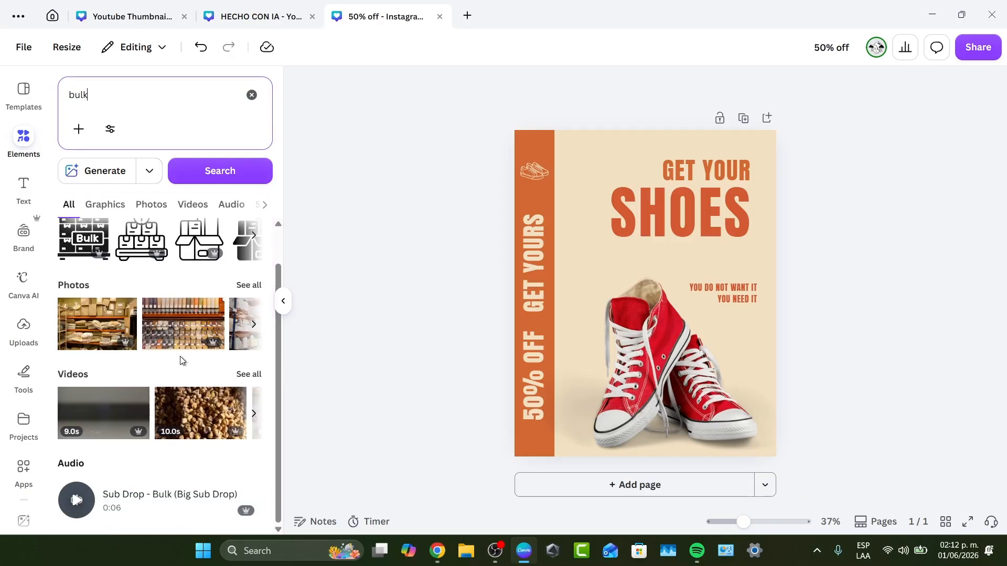
scroll(33, 490, down, 1)
scroll(32, 482, down, 10)
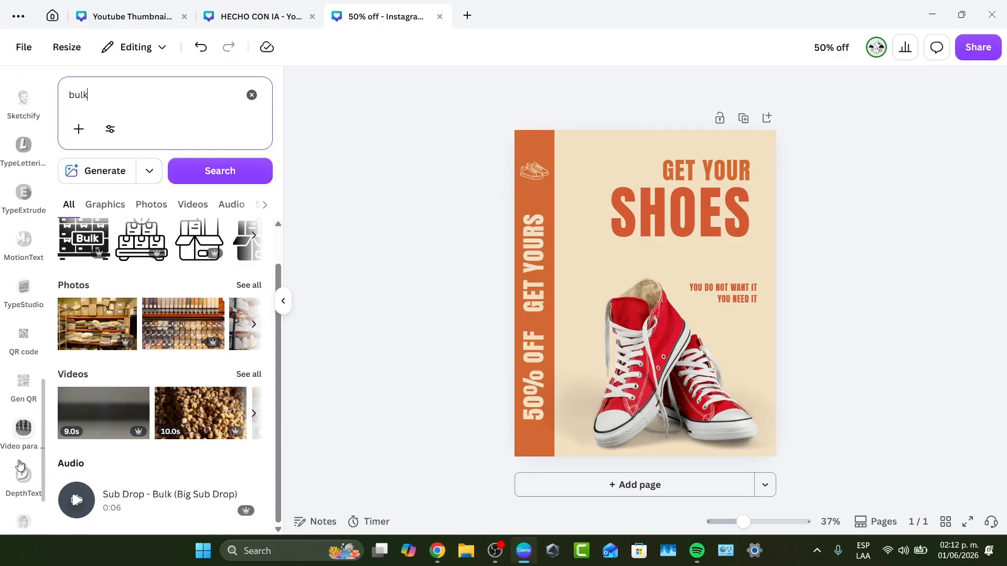
scroll(23, 456, up, 8)
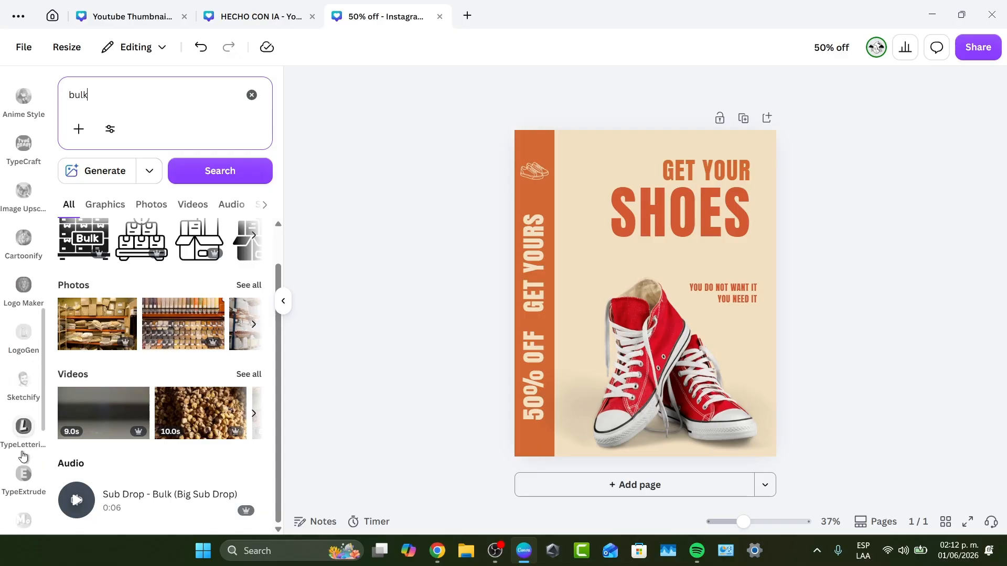
scroll(24, 456, up, 3)
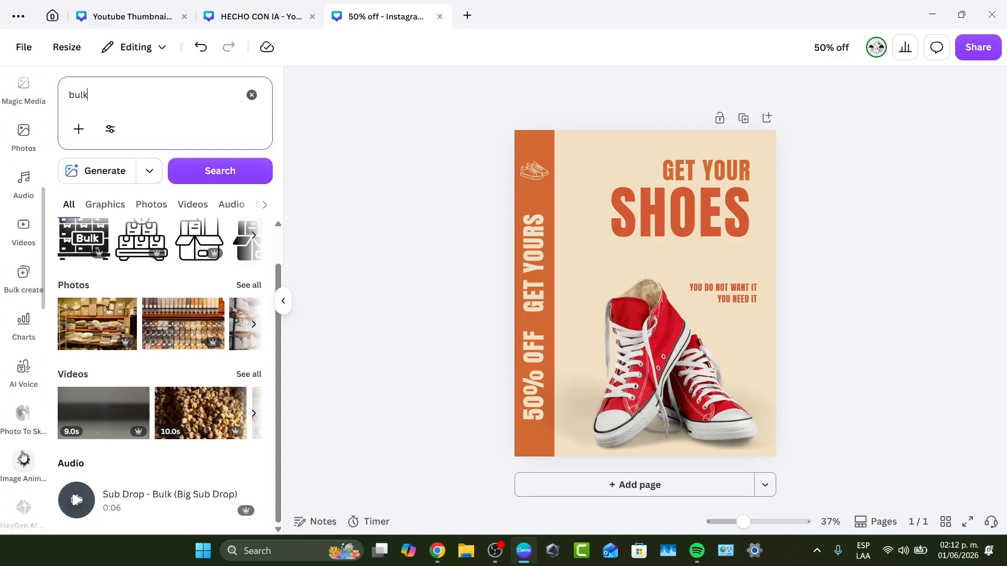
scroll(23, 457, up, 8)
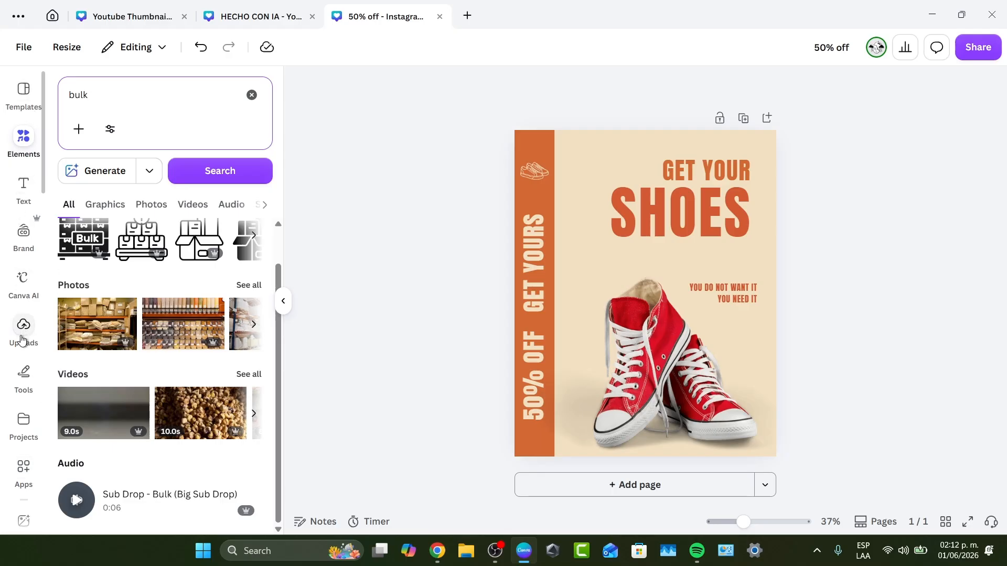
Step: Search the Canva apps for "bulk" and open Bulk create
click(23, 472)
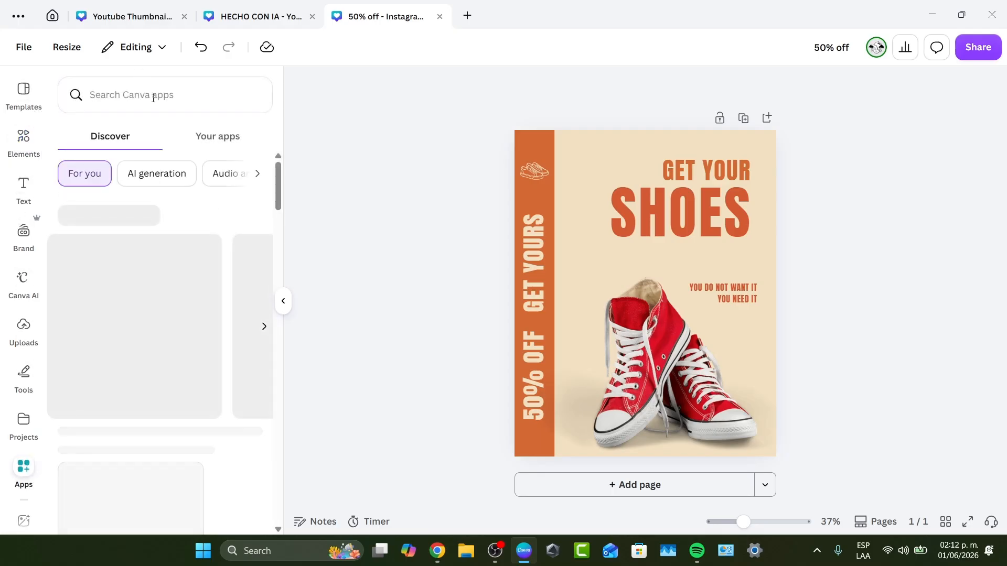
text(bulk)
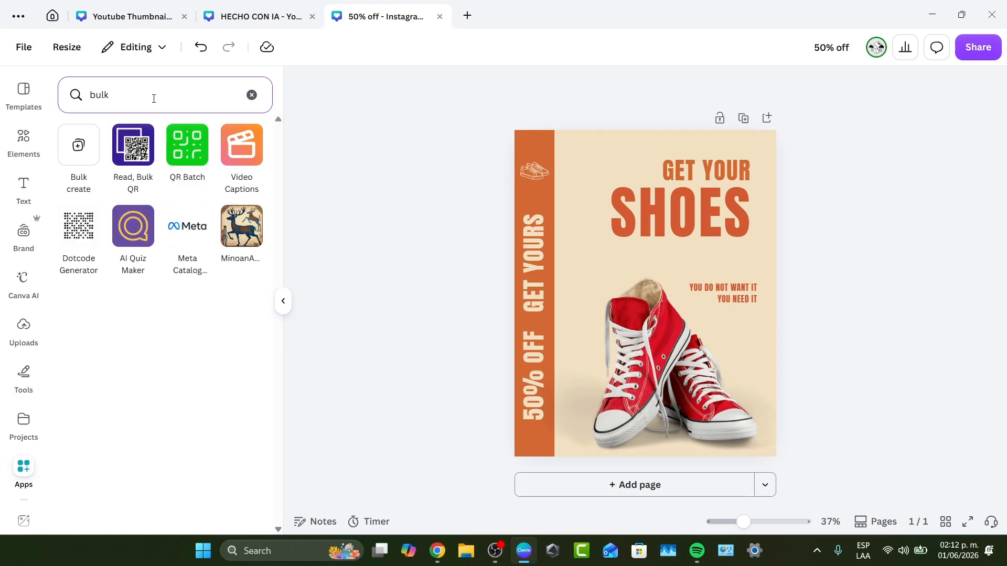
click(76, 151)
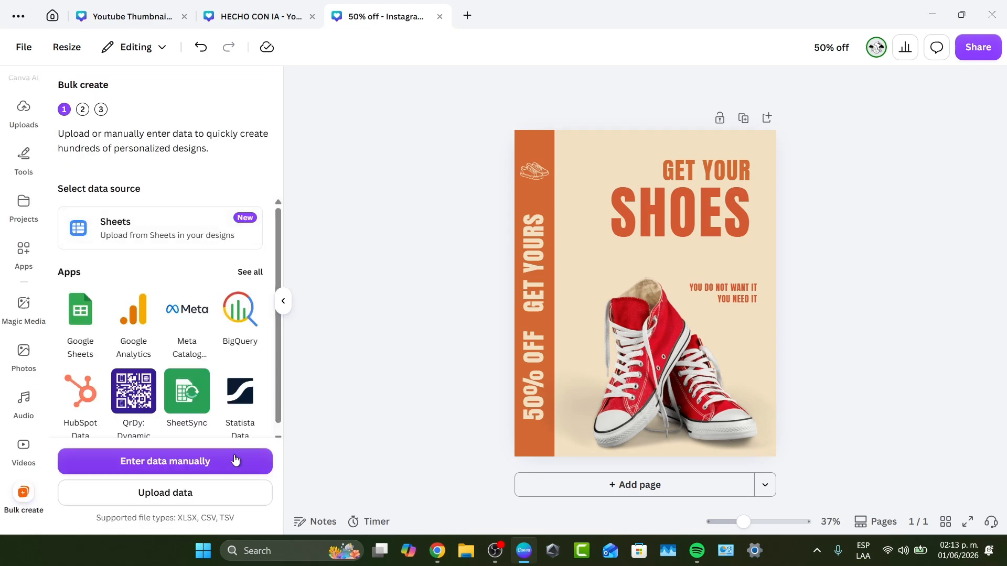
Step: Examine the manual data entry table with its Name and Email columns and cancel it without adding data
click(189, 463)
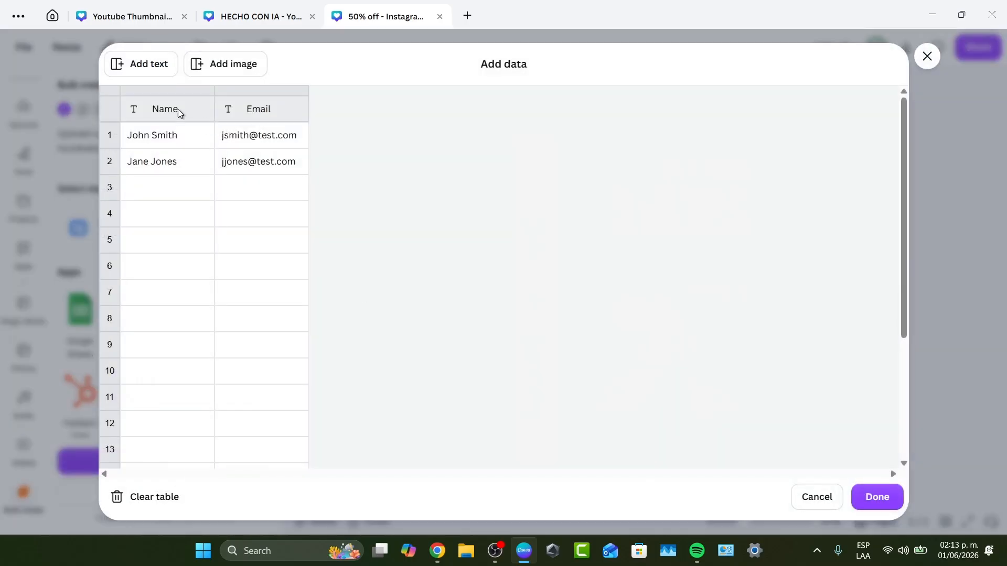
click(168, 130)
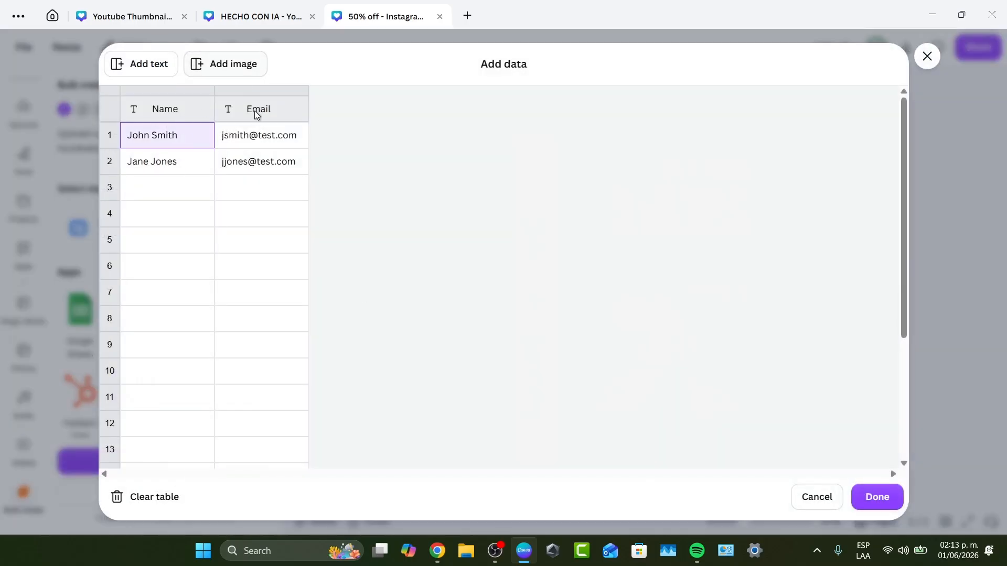
click(819, 501)
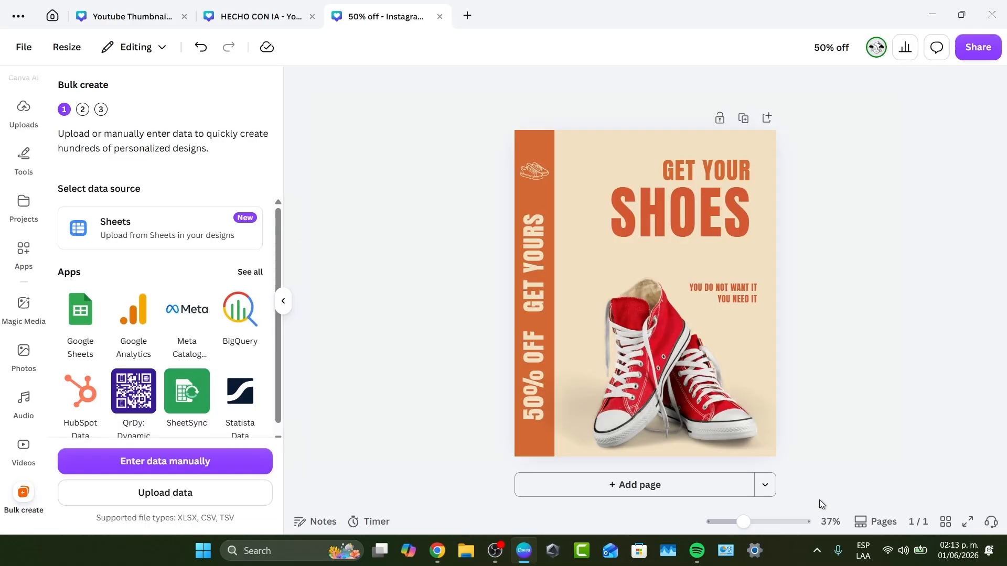